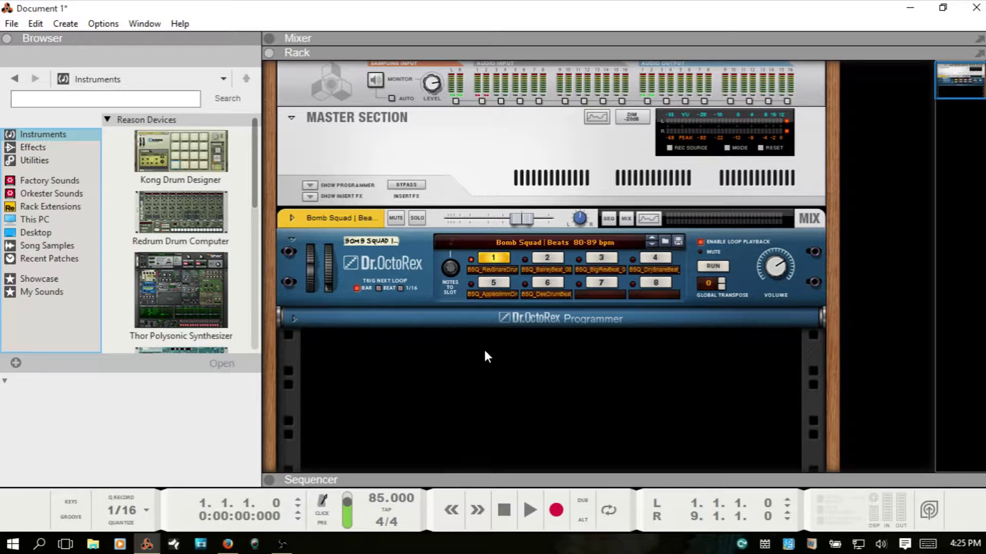
Add a Scream 4 Distortion effect to the rack directly beneath the Dr. OctoRex loop player
{"action": "left_click", "coordinate": [29, 149]}
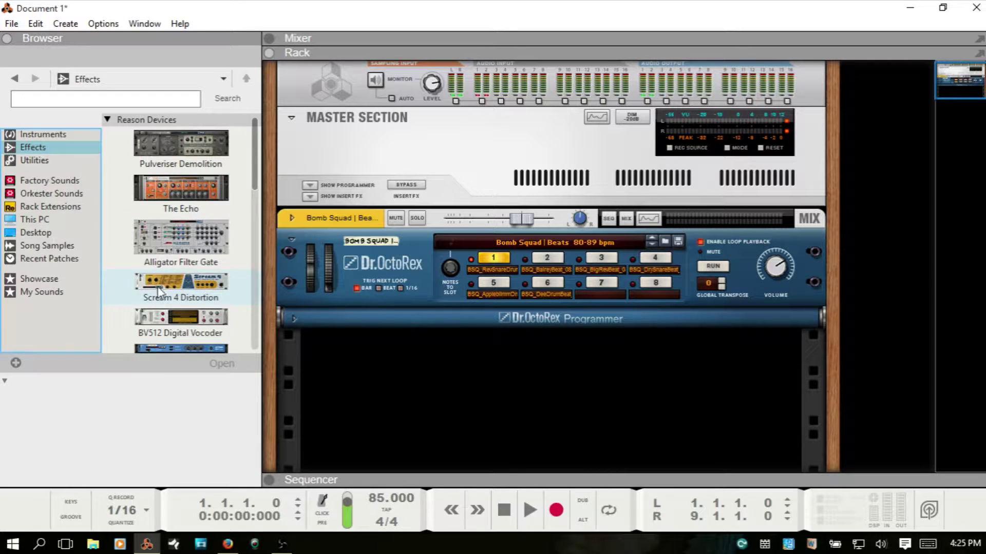
{"action": "left_click_drag", "start_coordinate": [156, 291], "coordinate": [538, 361]}
Examine the Scream 4's cable routing on the rack's rear and its front-panel Damage, Cut and Body controls
{"action": "key", "text": "Tab"}
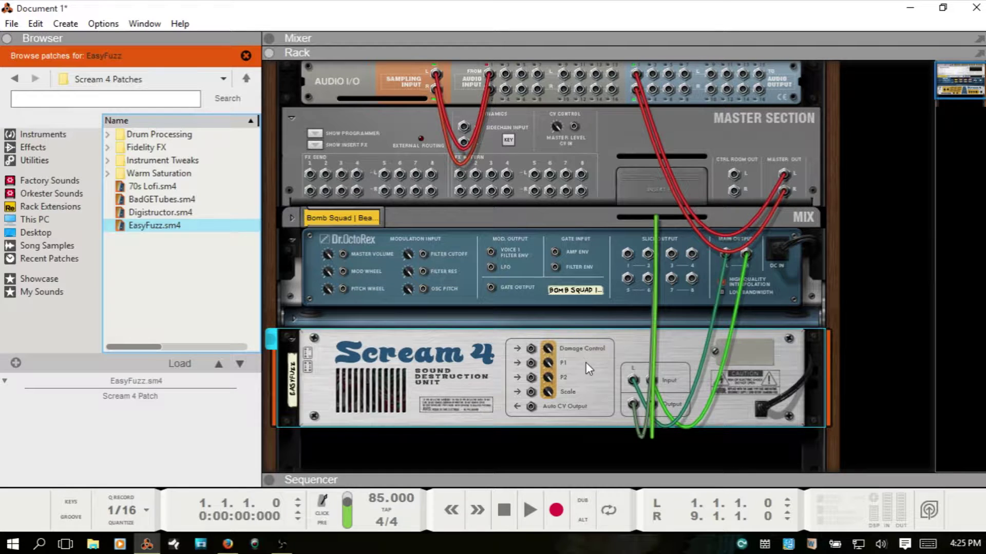
{"action": "key", "text": "Tab"}
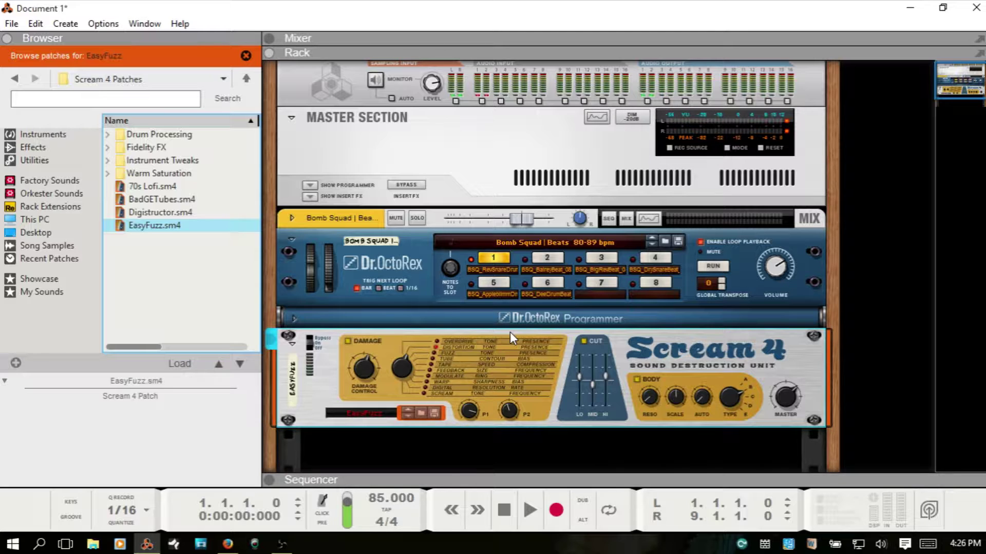
{"action": "key", "text": "Tab"}
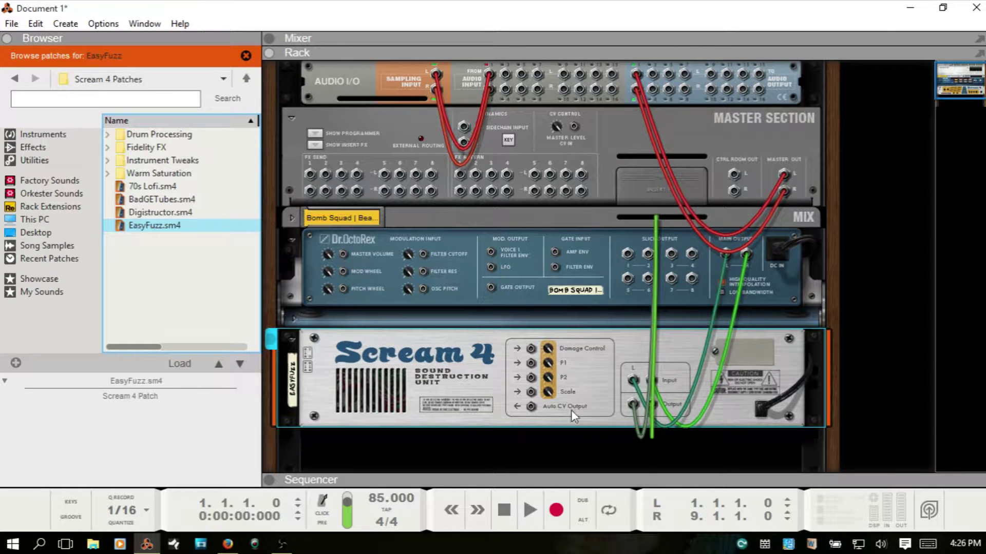
{"action": "key", "text": "Tab"}
{"action": "key", "text": "Tab"}
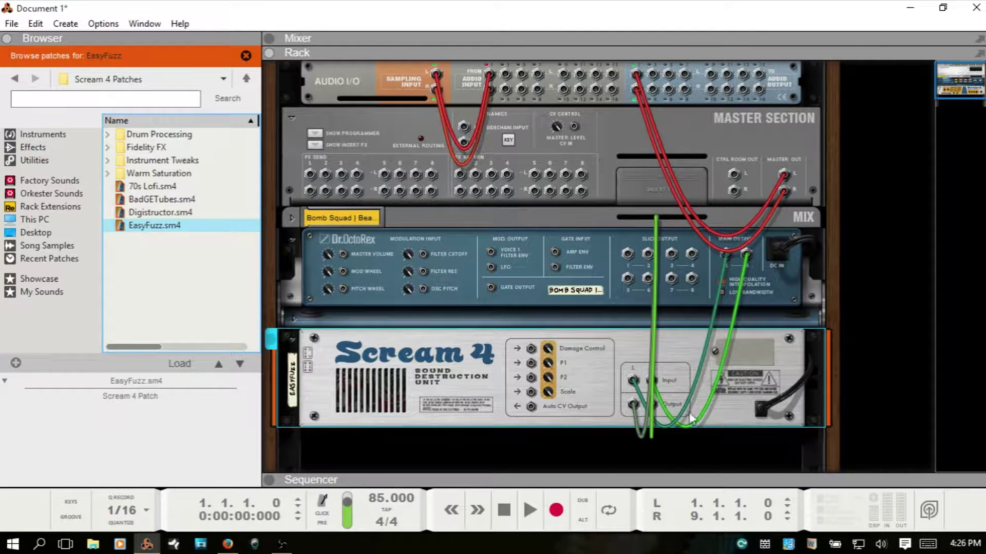
{"action": "key", "text": "Tab"}
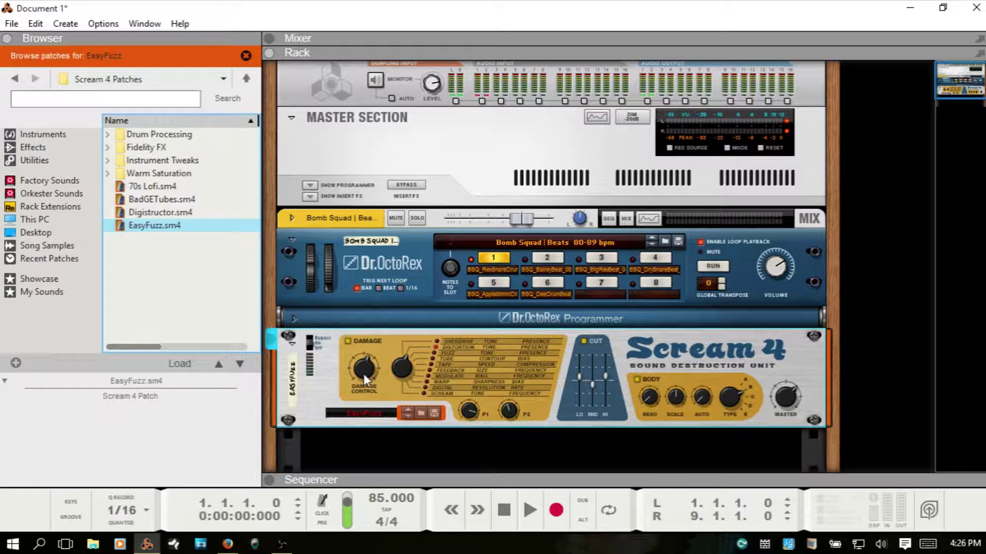
{"action": "mouse_move", "coordinate": [364, 377]}
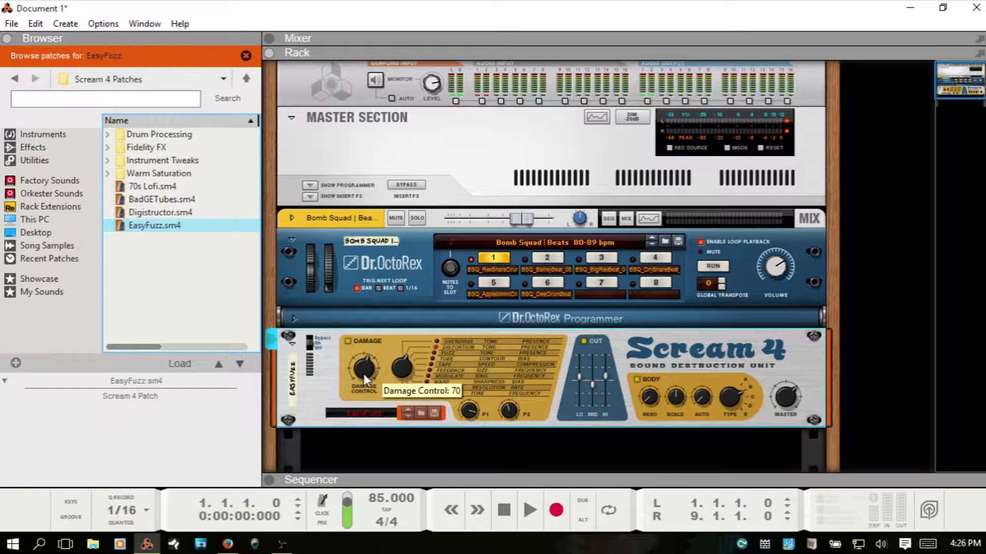
{"action": "mouse_move", "coordinate": [510, 406]}
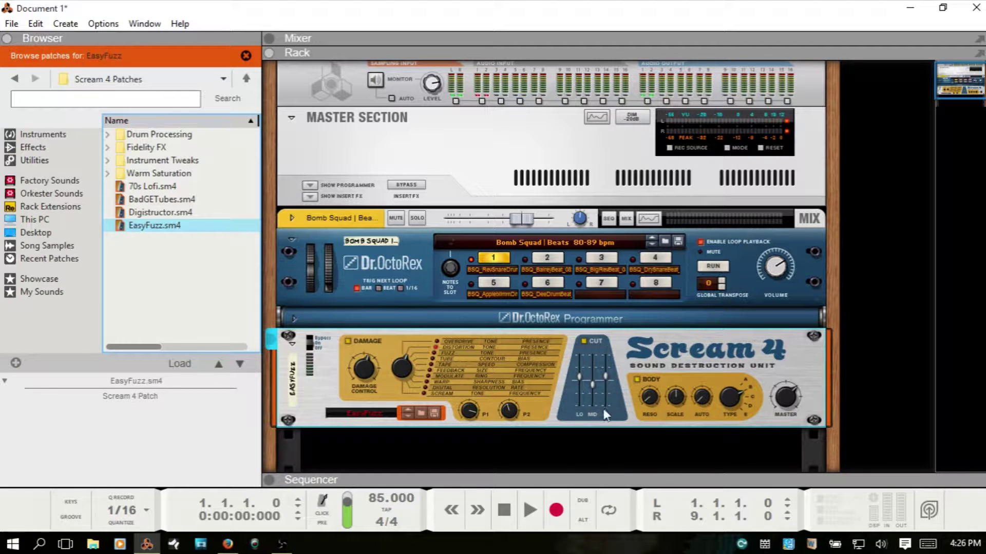
{"action": "mouse_move", "coordinate": [590, 405]}
{"action": "mouse_move", "coordinate": [689, 392]}
Reset the Scream 4 device to its initial patch and toggle its Damage section off and on again
{"action": "right_click", "coordinate": [507, 357]}
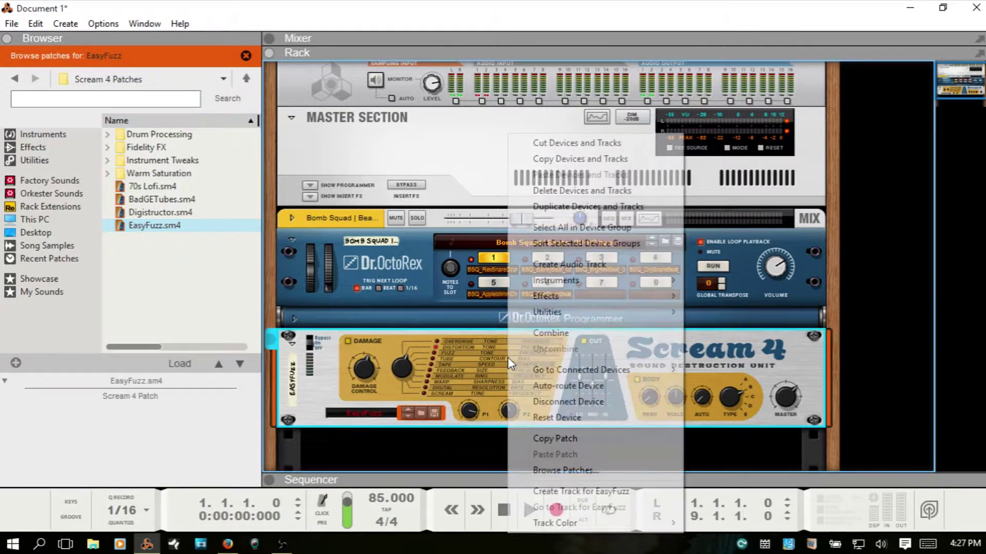
{"action": "left_click", "coordinate": [582, 422]}
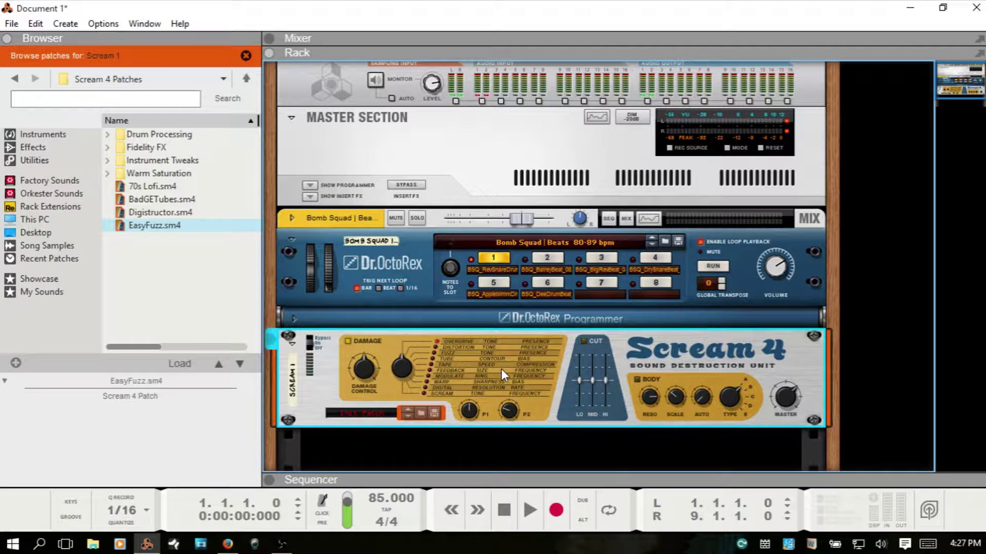
{"action": "left_click", "coordinate": [348, 341]}
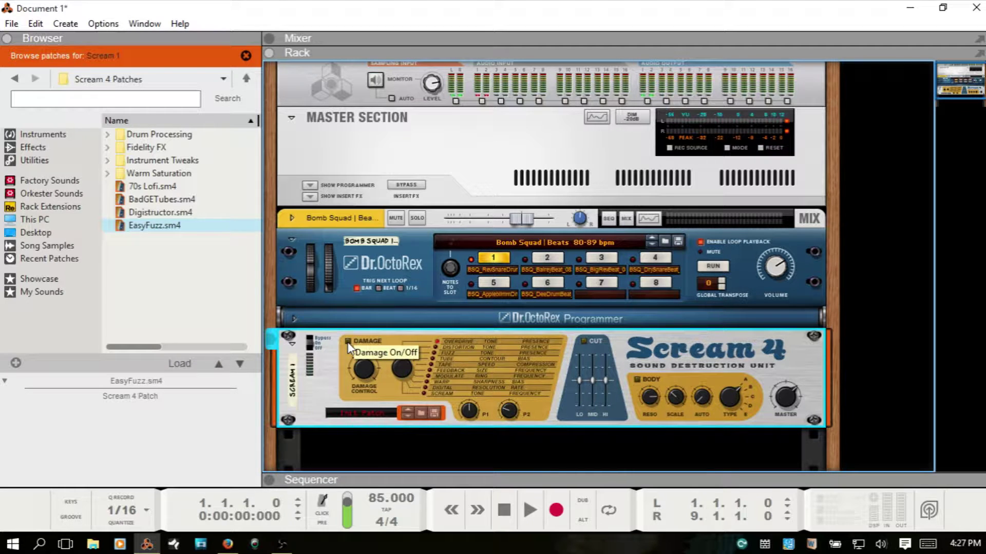
{"action": "left_click", "coordinate": [348, 341]}
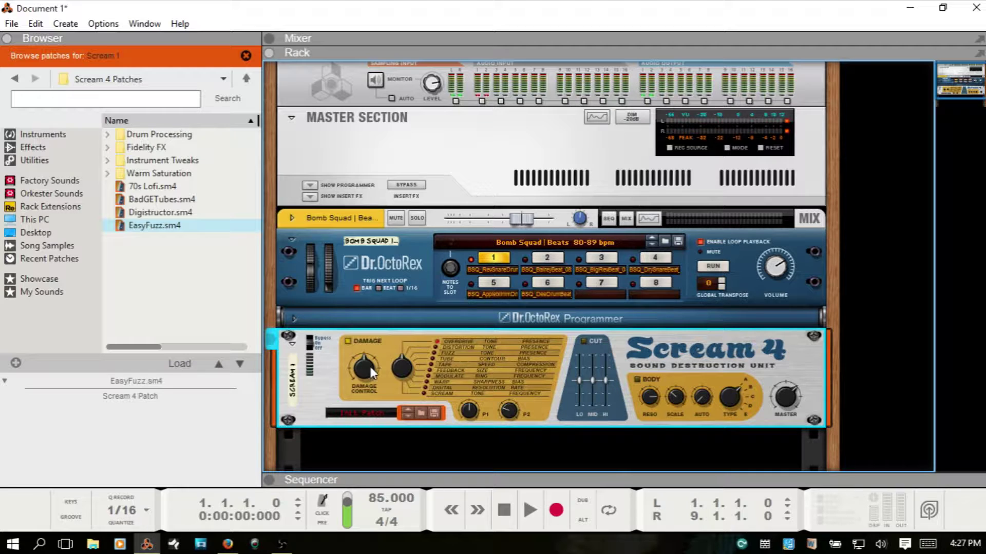
Play the drum loop while raising the Scream 4's Damage Control, and stop playback
{"action": "mouse_move", "coordinate": [371, 375]}
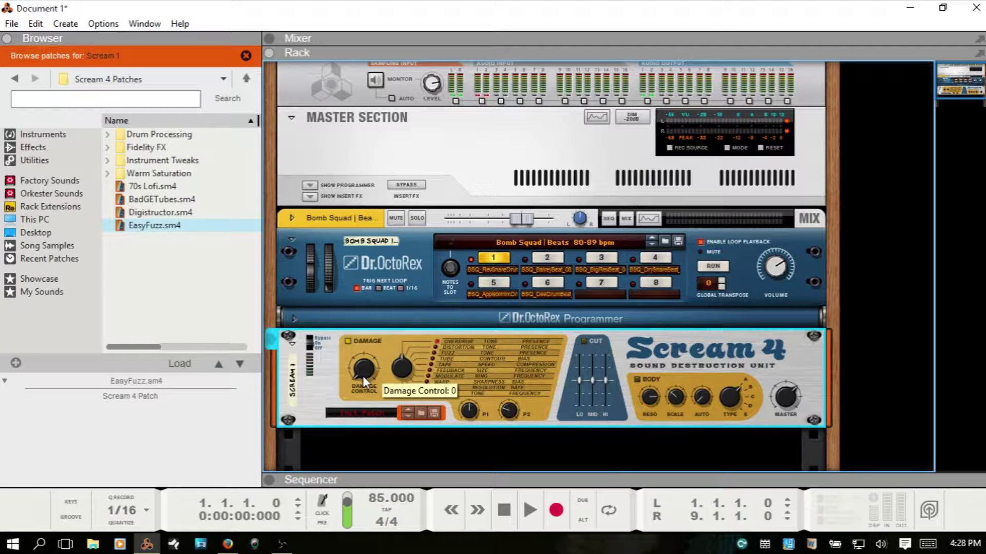
{"action": "key", "text": "space"}
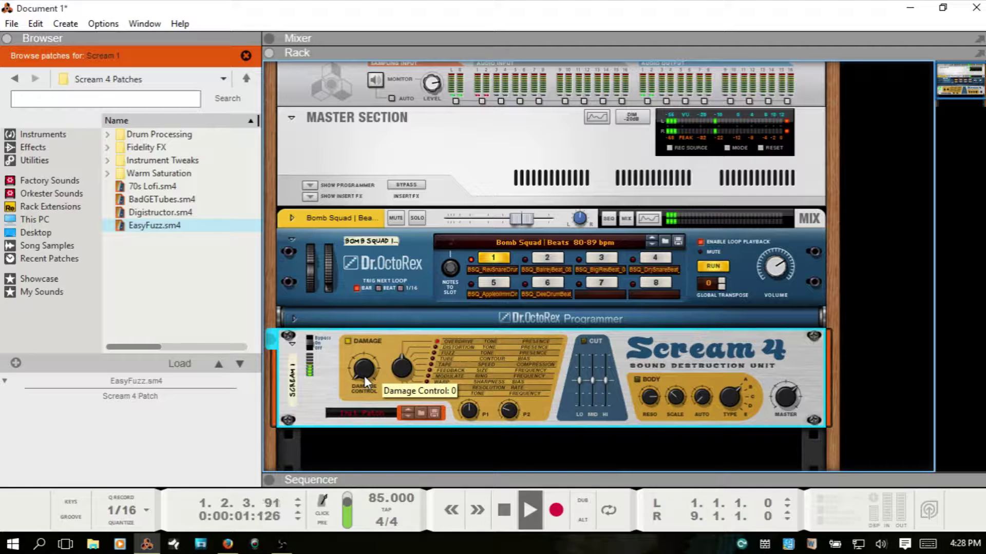
{"action": "mouse_move", "coordinate": [364, 376]}
{"action": "left_mouse_down"}
{"action": "mouse_move", "coordinate": [363, 351]}
{"action": "mouse_move", "coordinate": [367, 374]}
{"action": "left_mouse_up"}
{"action": "key", "text": "space"}
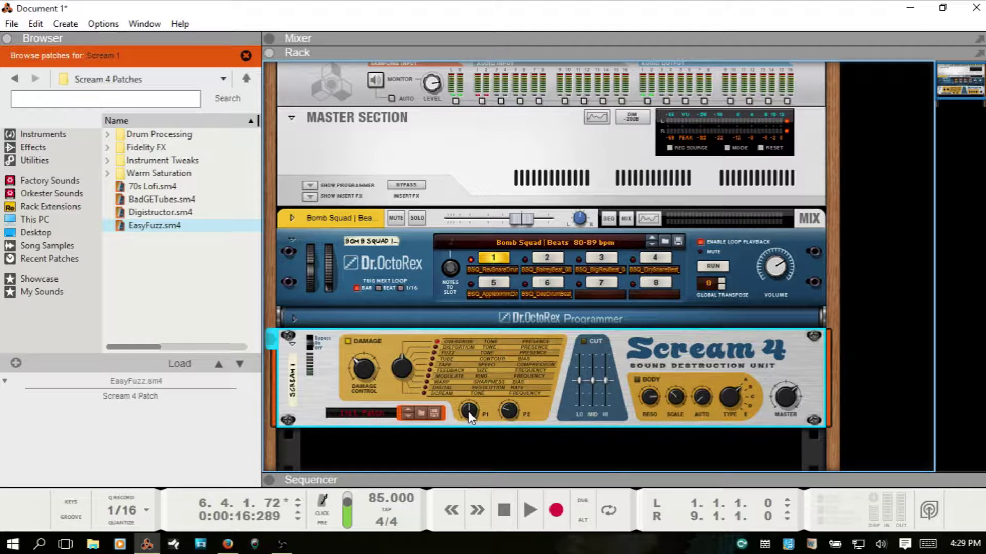
Set the Scream 4's damage type to Overdrive and adjust its tone (P1) and presence (P2) parameters
{"action": "left_click_drag", "start_coordinate": [512, 411], "coordinate": [496, 412]}
{"action": "mouse_move", "coordinate": [511, 414]}
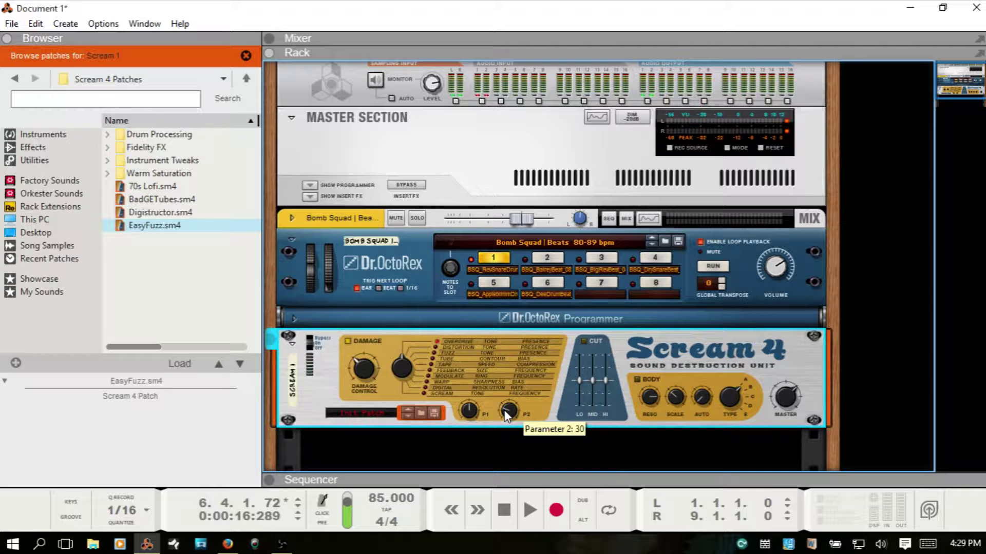
{"action": "mouse_move", "coordinate": [468, 413]}
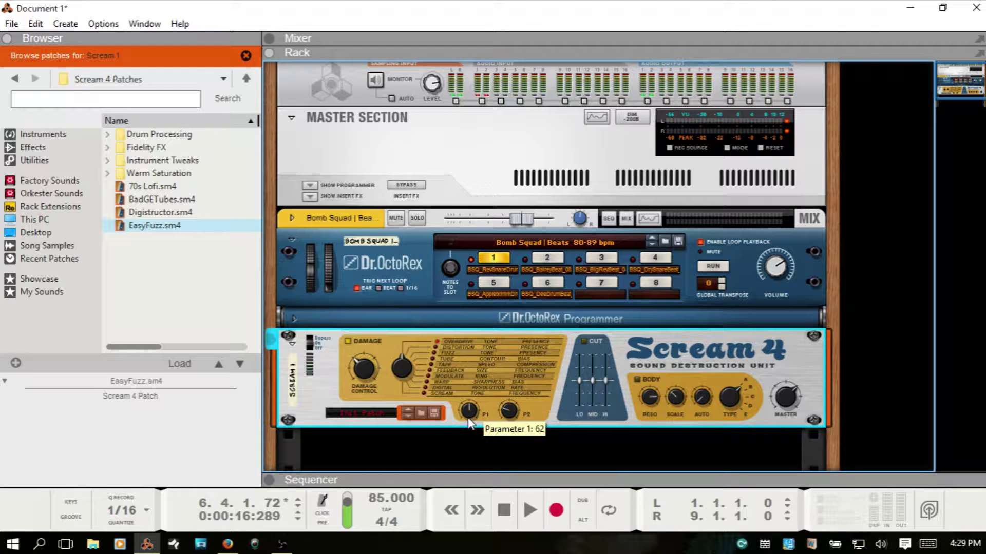
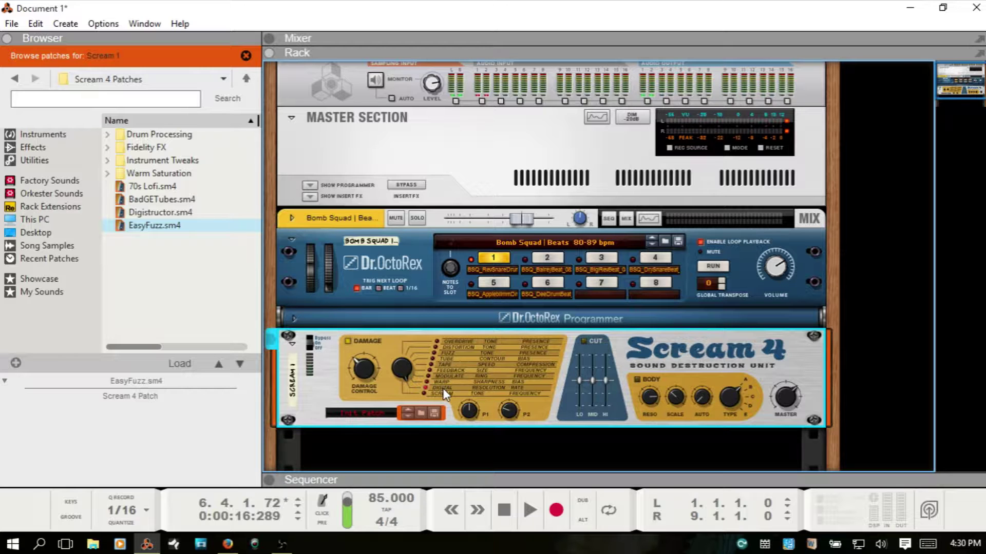
{"action": "left_click", "coordinate": [454, 341]}
{"action": "mouse_move", "coordinate": [469, 416]}
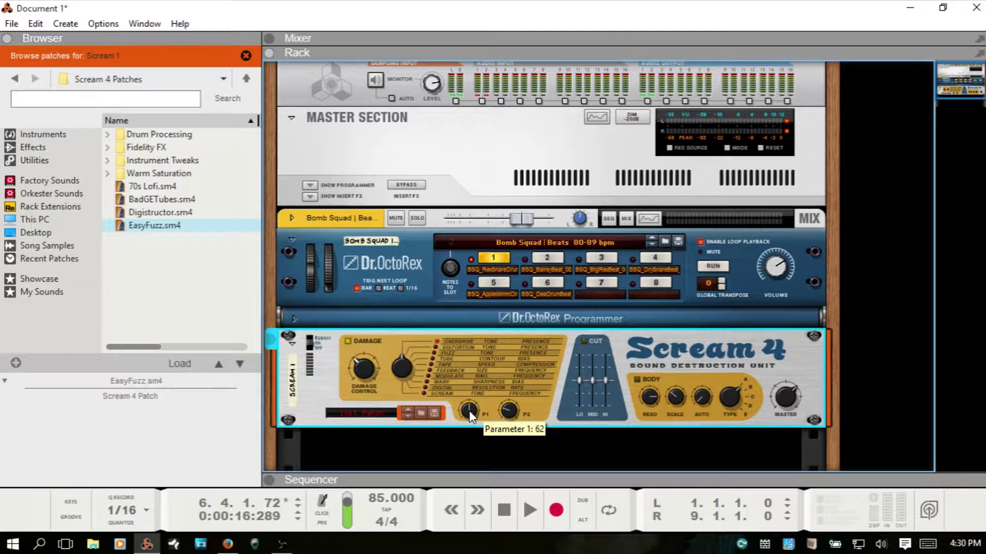
{"action": "left_click_drag", "start_coordinate": [470, 413], "coordinate": [475, 389]}
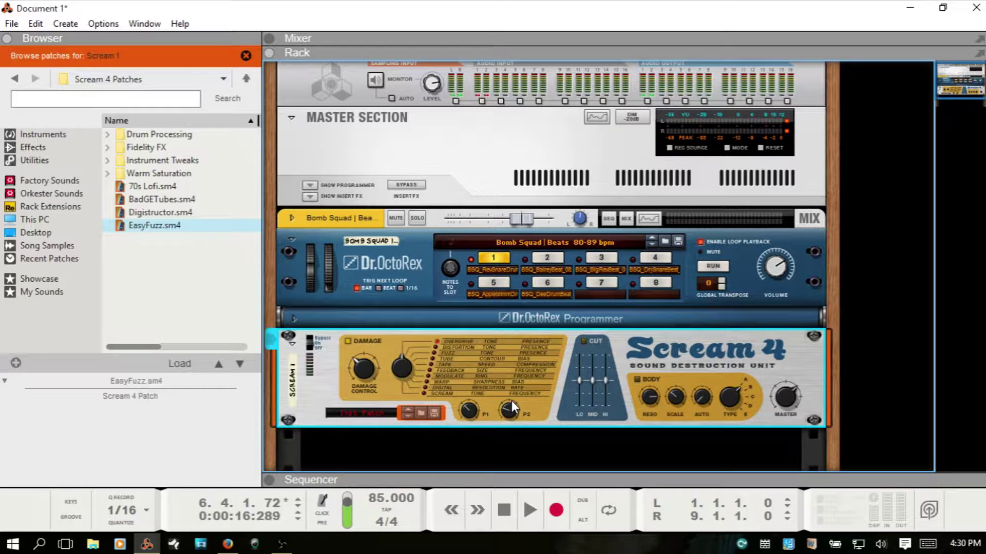
{"action": "mouse_move", "coordinate": [514, 409]}
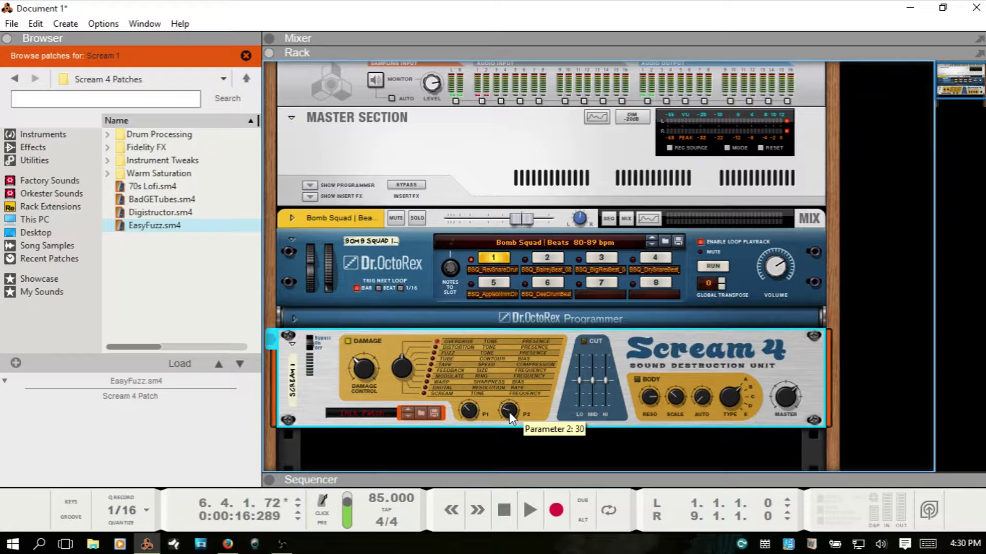
{"action": "mouse_move", "coordinate": [509, 413]}
{"action": "left_mouse_down"}
{"action": "mouse_move", "coordinate": [510, 386]}
{"action": "mouse_move", "coordinate": [511, 415]}
{"action": "left_mouse_up"}
Adjust Damage Control and play the loop while sweeping Overdrive's tone parameter (P1) up and down
{"action": "mouse_move", "coordinate": [378, 373]}
{"action": "mouse_move", "coordinate": [363, 374]}
{"action": "left_mouse_down"}
{"action": "mouse_move", "coordinate": [368, 381]}
{"action": "mouse_move", "coordinate": [369, 365]}
{"action": "left_mouse_up"}
{"action": "key", "text": "space"}
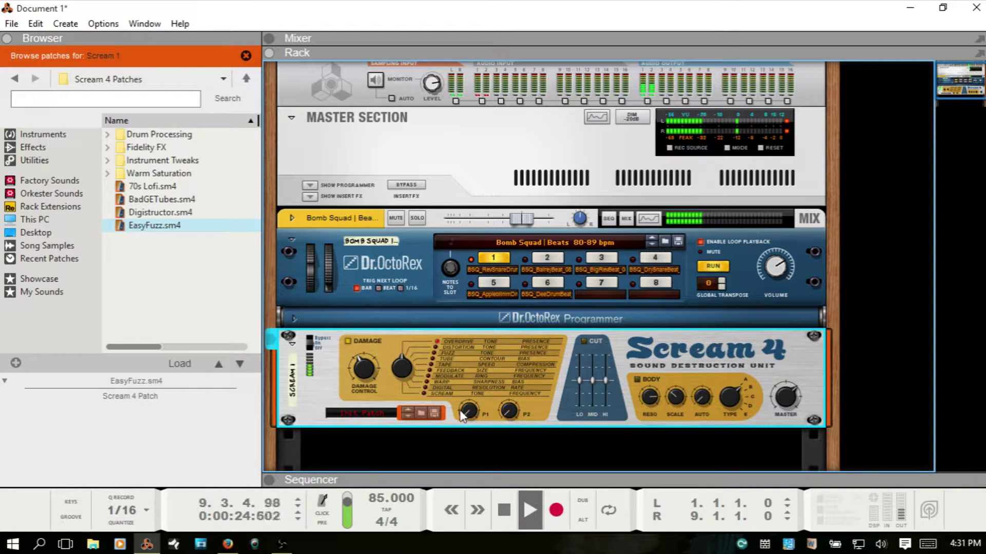
{"action": "mouse_move", "coordinate": [469, 414]}
{"action": "left_click_drag", "start_coordinate": [468, 415], "coordinate": [468, 363]}
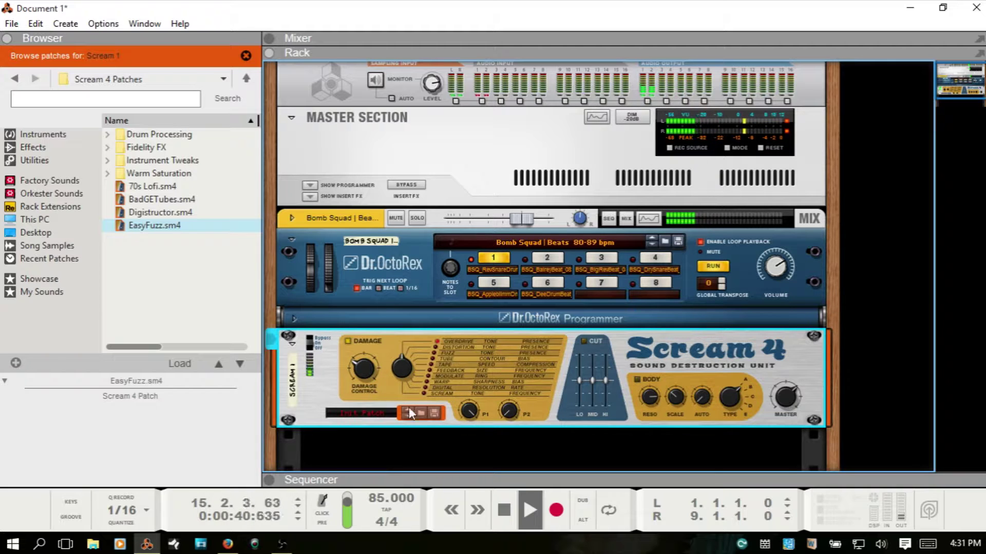
{"action": "left_click_drag", "start_coordinate": [469, 413], "coordinate": [470, 428]}
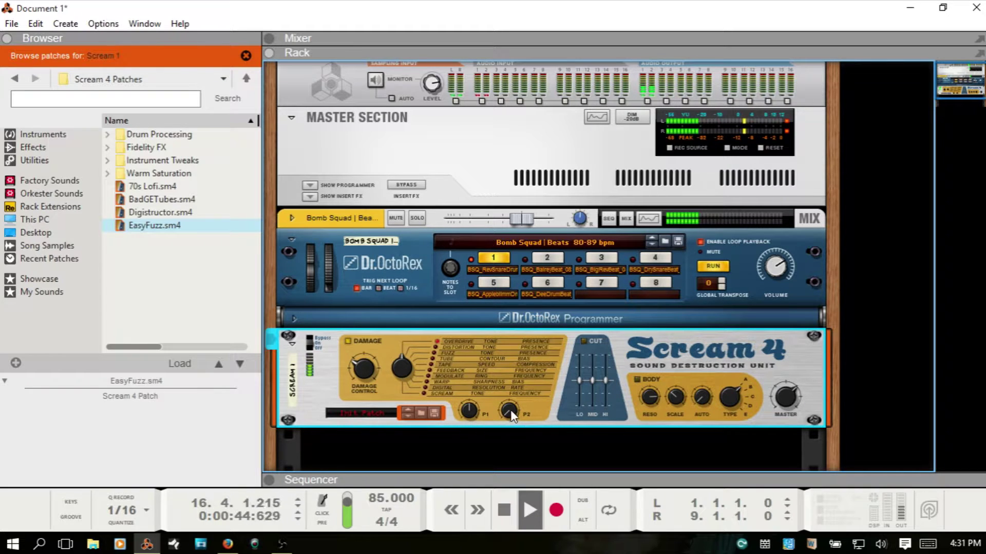
Vary Overdrive's presence parameter (P2) during playback, set Damage Control to 26, and stop the loop
{"action": "mouse_move", "coordinate": [520, 403]}
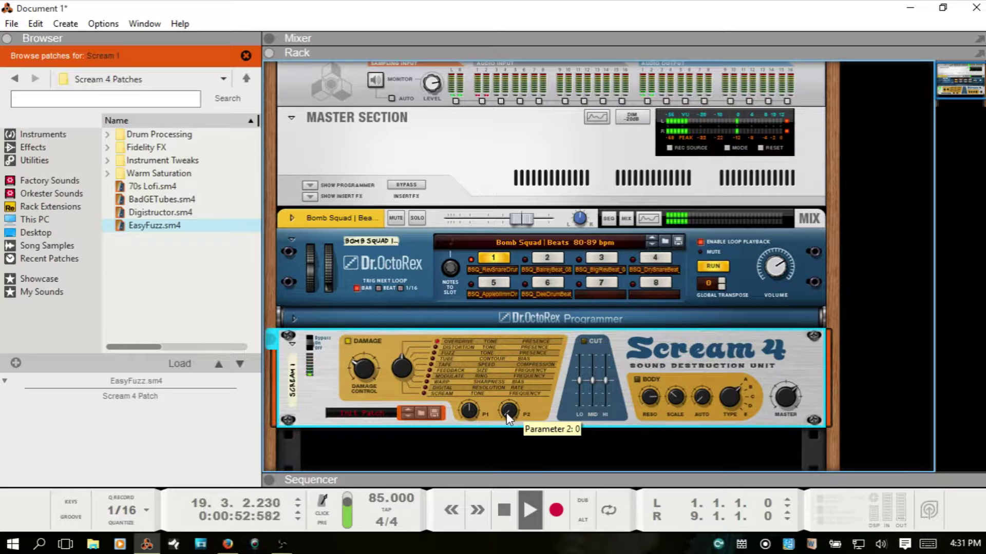
{"action": "scroll", "coordinate": [511, 410], "scroll_direction": "up", "scroll_amount": 2}
{"action": "mouse_move", "coordinate": [511, 411]}
{"action": "left_mouse_down"}
{"action": "mouse_move", "coordinate": [511, 369]}
{"action": "mouse_move", "coordinate": [508, 393]}
{"action": "mouse_move", "coordinate": [472, 406]}
{"action": "mouse_move", "coordinate": [474, 397]}
{"action": "mouse_move", "coordinate": [509, 394]}
{"action": "mouse_move", "coordinate": [510, 410]}
{"action": "left_mouse_up"}
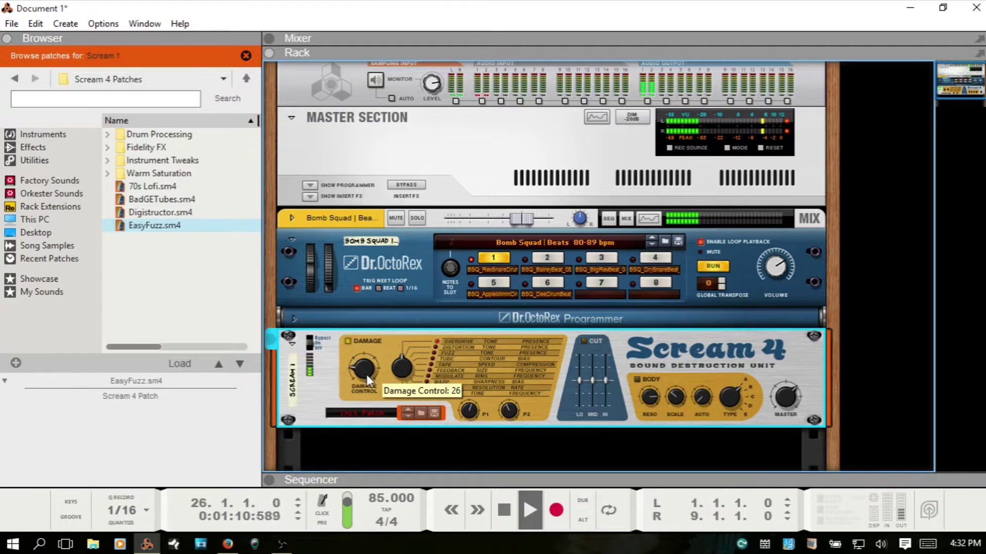
{"action": "key", "text": "space"}
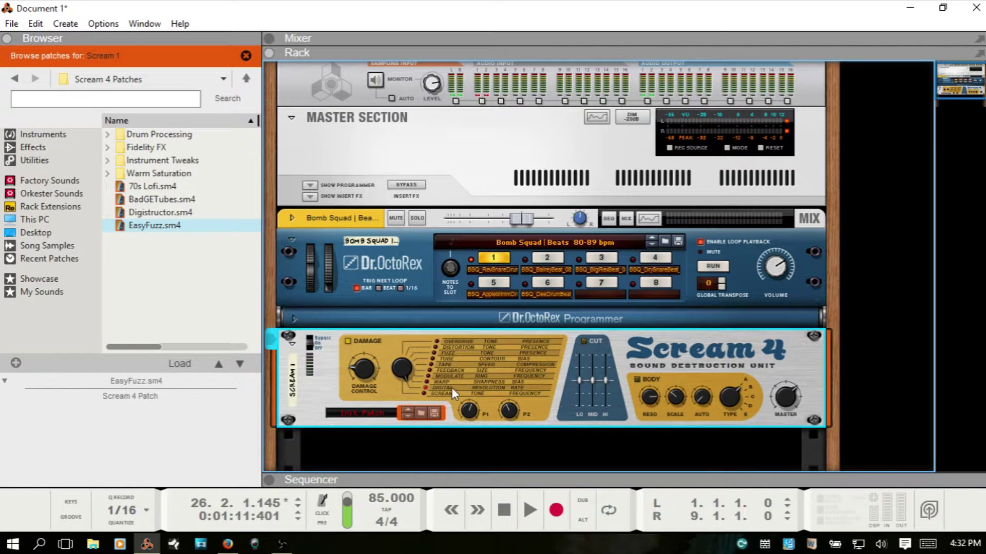
For the Digital damage type, set the resolution parameter (P1) to 127 and turn the rate parameter (P2) fully up
{"action": "mouse_move", "coordinate": [470, 419]}
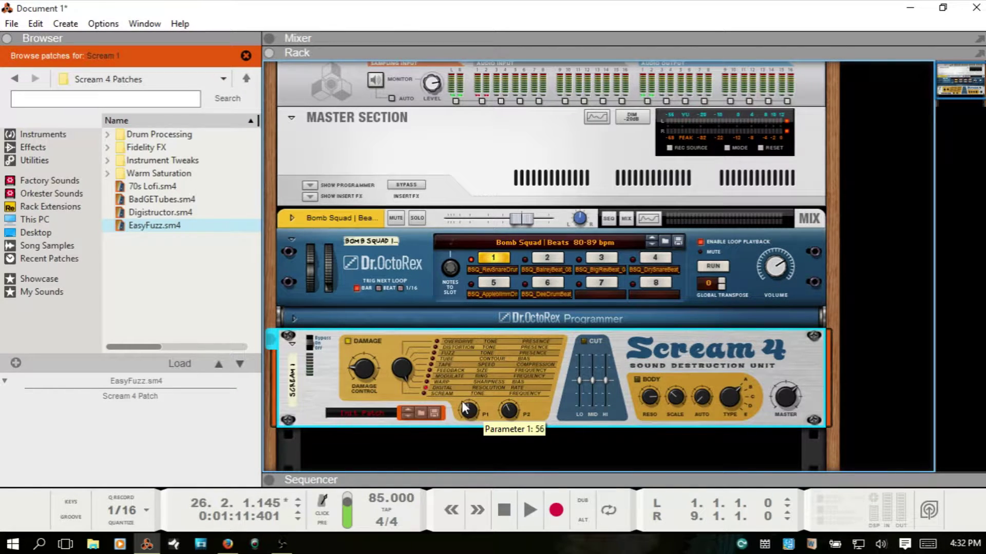
{"action": "left_click_drag", "start_coordinate": [463, 403], "coordinate": [476, 378]}
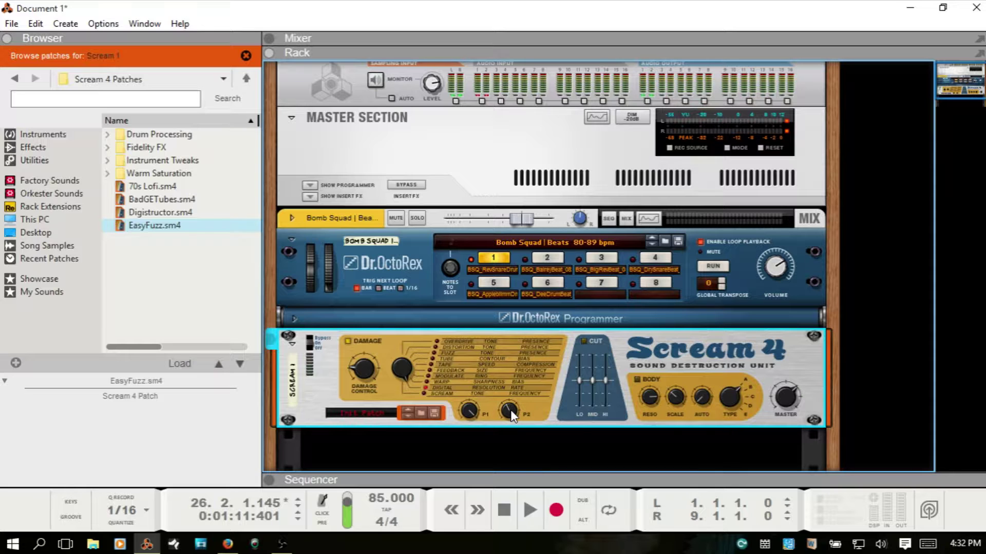
{"action": "mouse_move", "coordinate": [514, 416]}
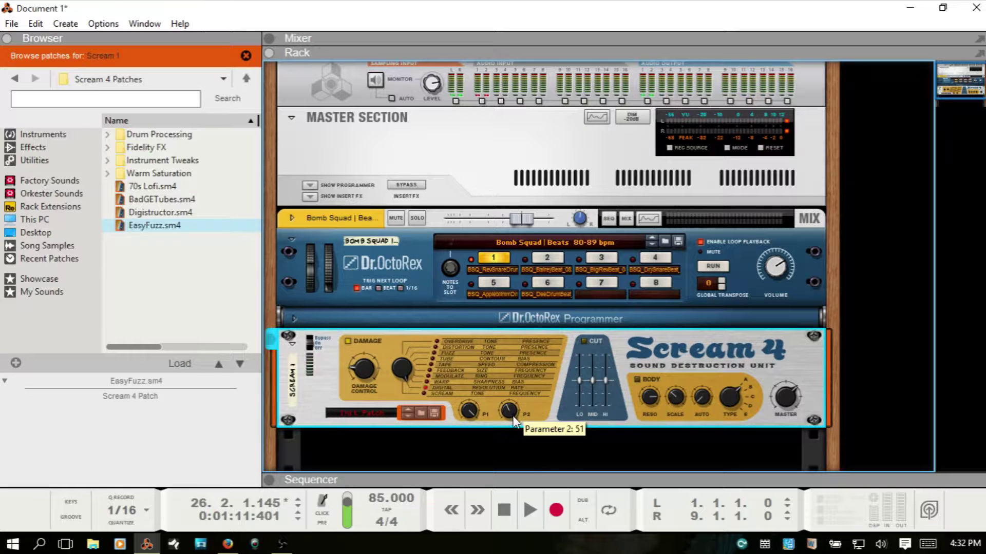
{"action": "left_click_drag", "start_coordinate": [515, 423], "coordinate": [513, 371]}
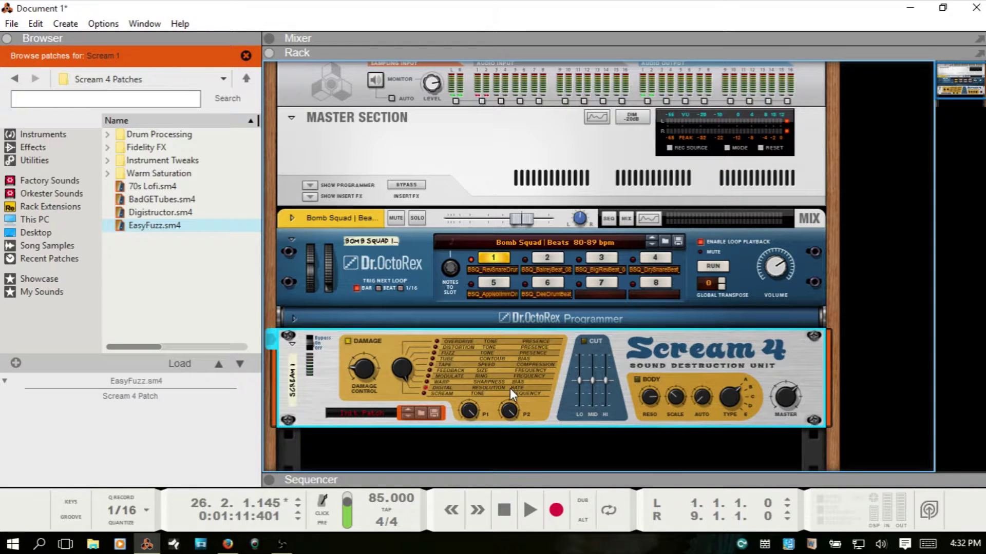
{"action": "mouse_move", "coordinate": [514, 427]}
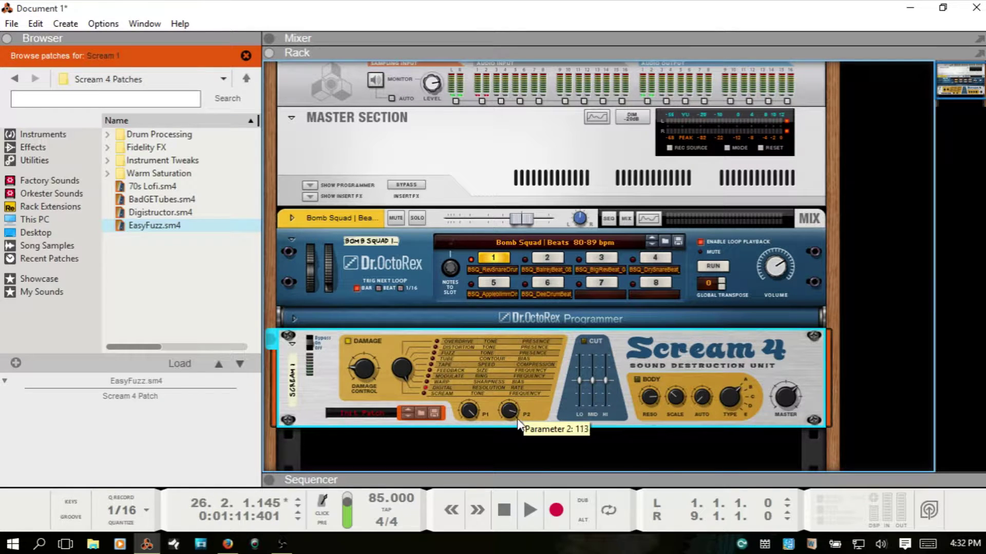
{"action": "left_click_drag", "start_coordinate": [518, 421], "coordinate": [518, 382]}
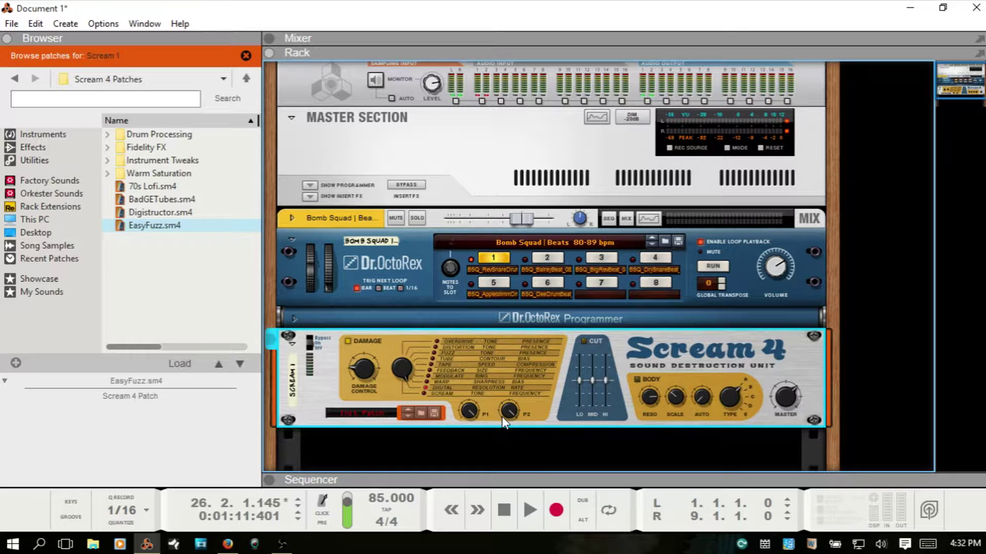
Play the loop, adjust Damage Control, and sweep the Digital resolution parameter (P1) down and back up
{"action": "key", "text": "space"}
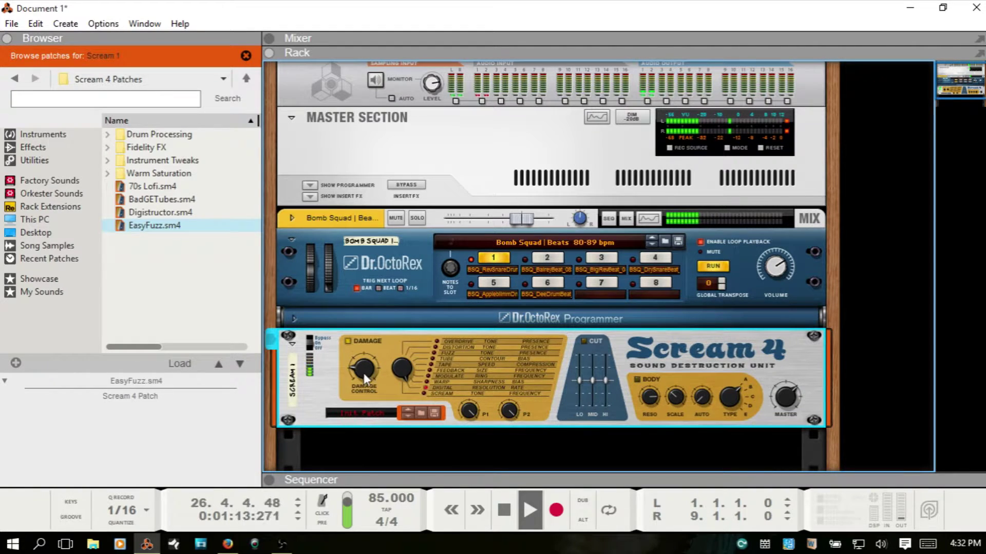
{"action": "left_click_drag", "start_coordinate": [360, 367], "coordinate": [365, 365]}
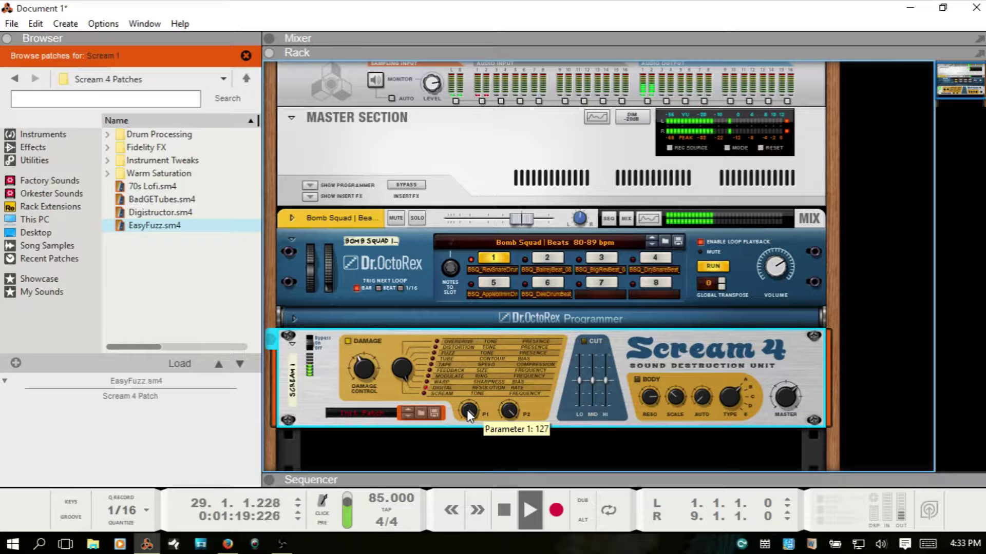
{"action": "left_click_drag", "start_coordinate": [469, 414], "coordinate": [472, 414]}
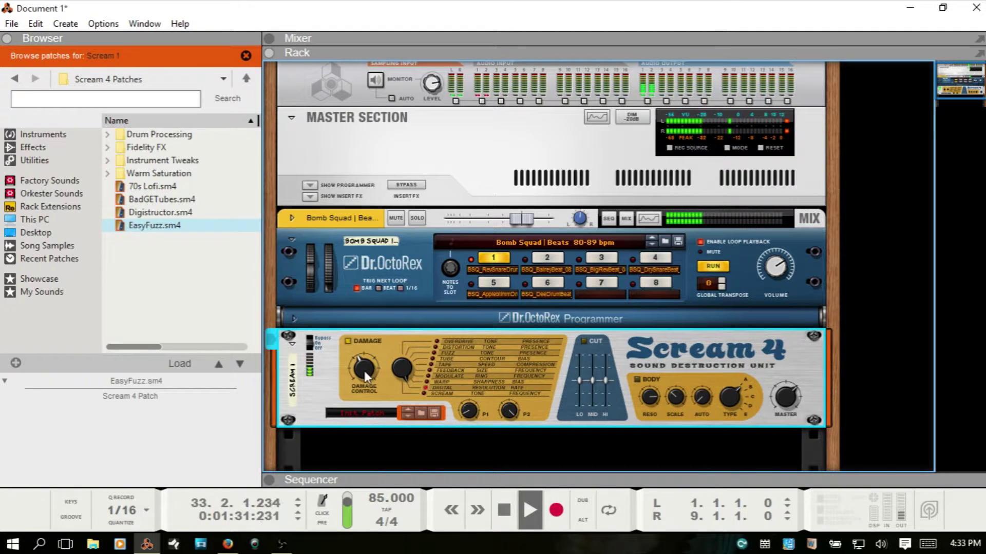
{"action": "left_click_drag", "start_coordinate": [366, 375], "coordinate": [366, 378]}
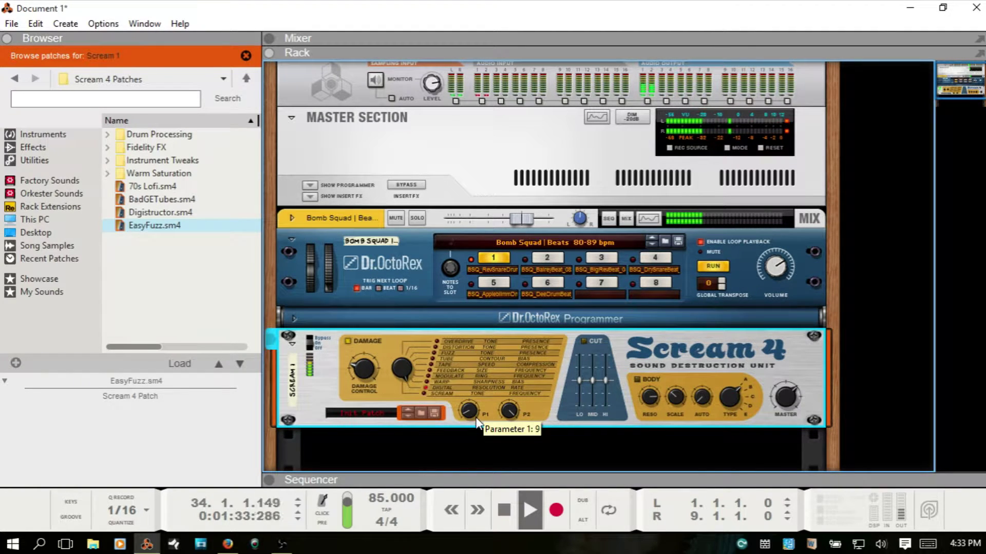
{"action": "left_click_drag", "start_coordinate": [477, 419], "coordinate": [472, 404]}
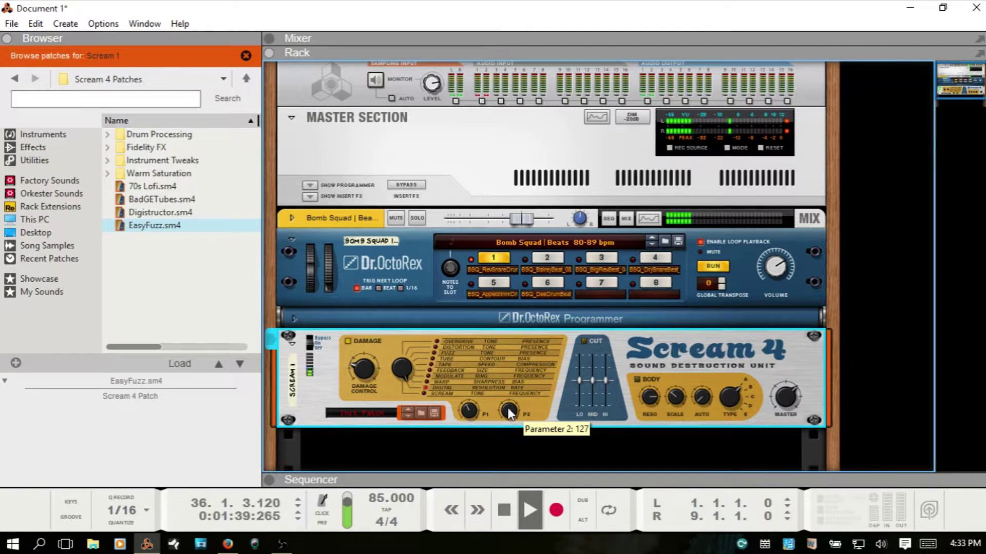
Vary the Digital rate parameter (P2) along with resolution (P1) during playback, and stop the loop
{"action": "left_click_drag", "start_coordinate": [509, 413], "coordinate": [509, 417]}
{"action": "left_click_drag", "start_coordinate": [510, 423], "coordinate": [510, 433]}
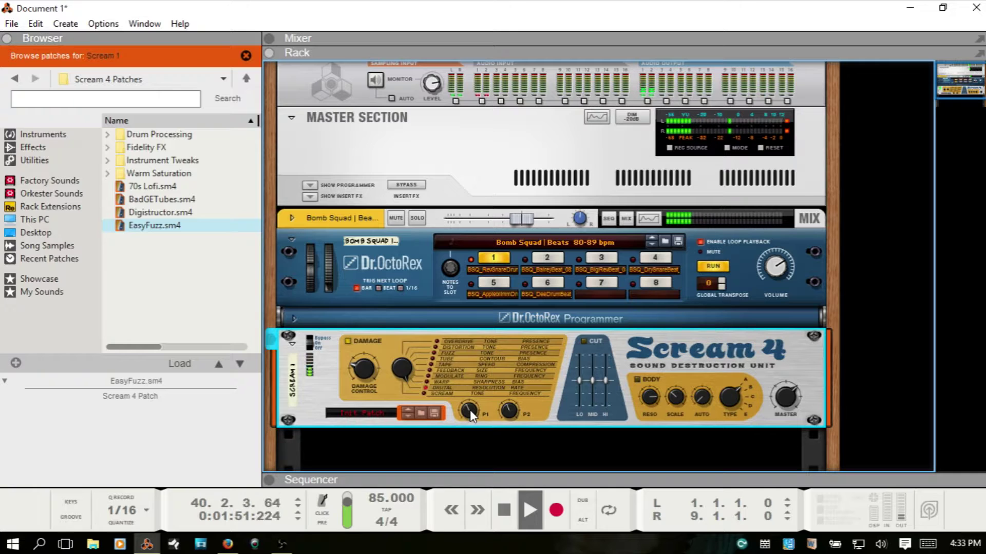
{"action": "left_click_drag", "start_coordinate": [470, 409], "coordinate": [468, 414]}
{"action": "mouse_move", "coordinate": [508, 413]}
{"action": "left_mouse_down"}
{"action": "mouse_move", "coordinate": [510, 401]}
{"action": "mouse_move", "coordinate": [515, 413]}
{"action": "left_mouse_up"}
{"action": "key", "text": "space"}
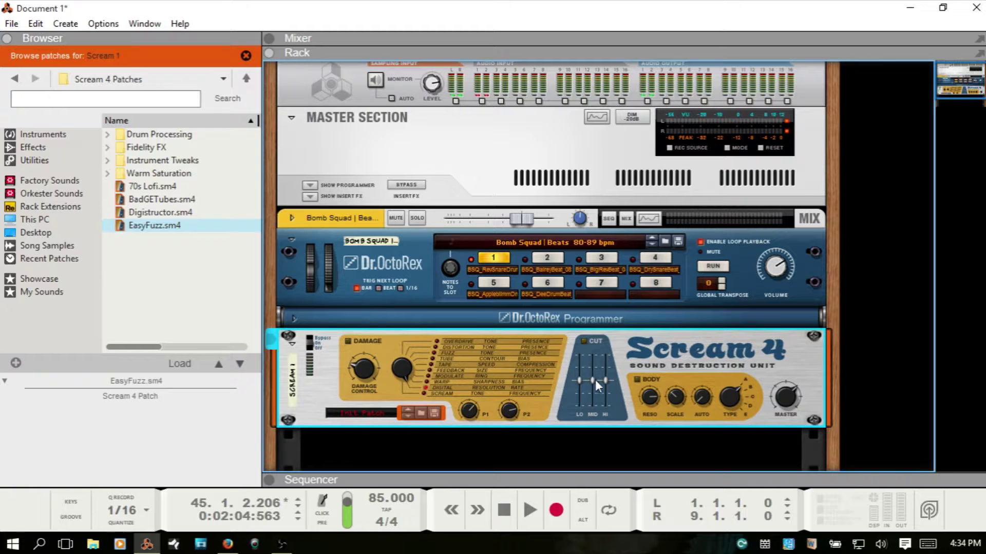
Audition the Cut EQ on the playing loop by lowering the Lo band and varying Hi, and stop playback
{"action": "key", "text": "space"}
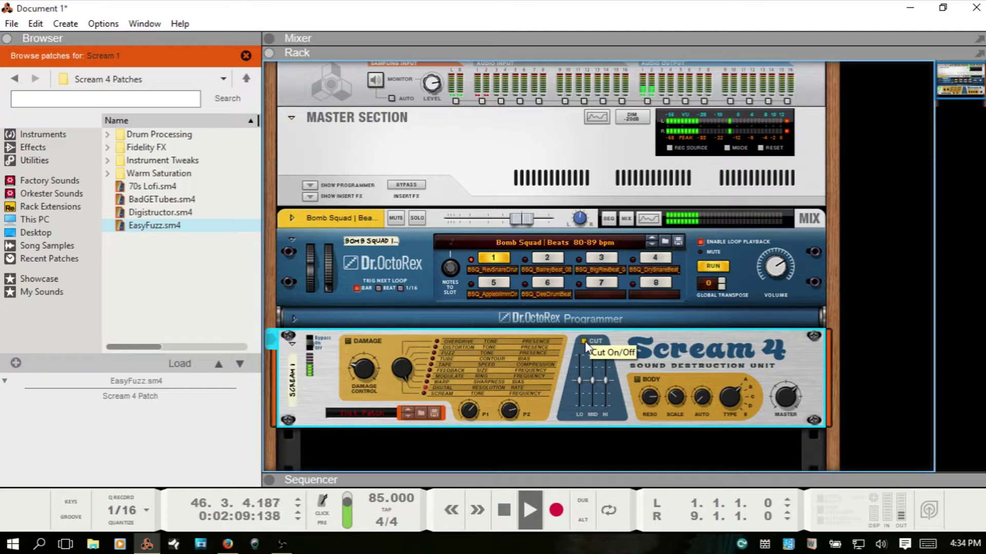
{"action": "left_click_drag", "start_coordinate": [580, 382], "coordinate": [581, 394]}
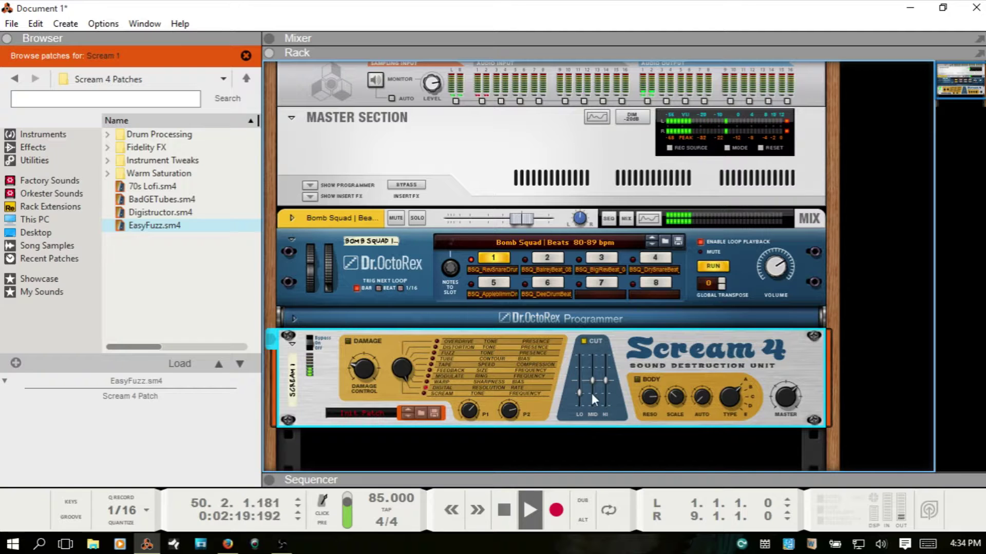
{"action": "left_click_drag", "start_coordinate": [607, 380], "coordinate": [584, 381]}
{"action": "left_click", "coordinate": [611, 349]}
{"action": "key", "text": "space"}
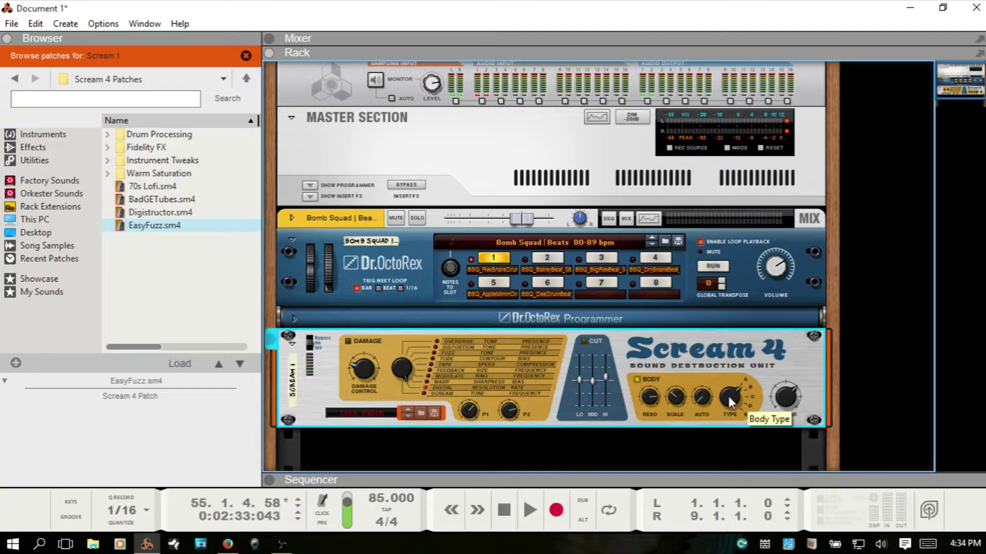
Explore the Body section's type selector, set Body resonance to 0, and raise Body scale
{"action": "mouse_move", "coordinate": [729, 382]}
{"action": "left_mouse_down"}
{"action": "mouse_move", "coordinate": [729, 361]}
{"action": "mouse_move", "coordinate": [727, 385]}
{"action": "left_mouse_up"}
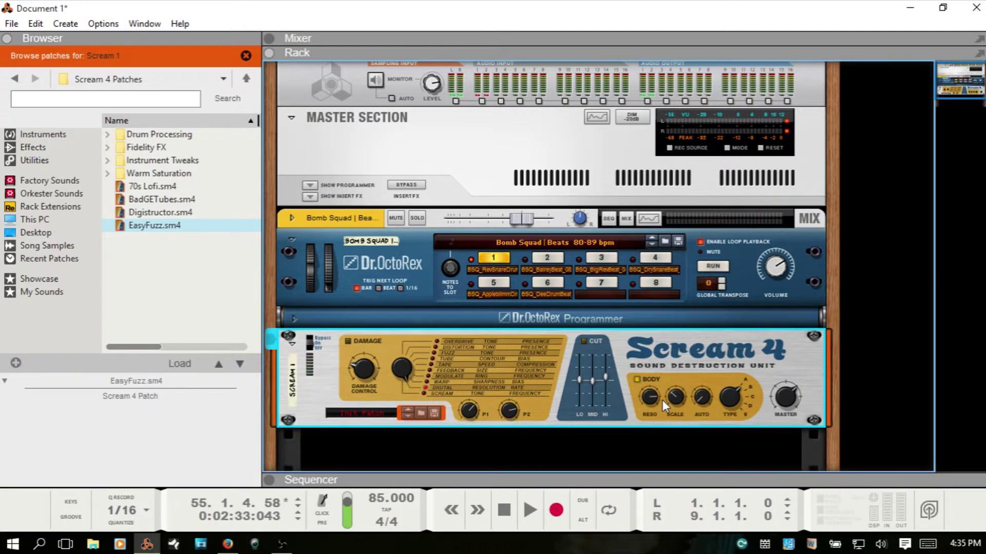
{"action": "mouse_move", "coordinate": [663, 400]}
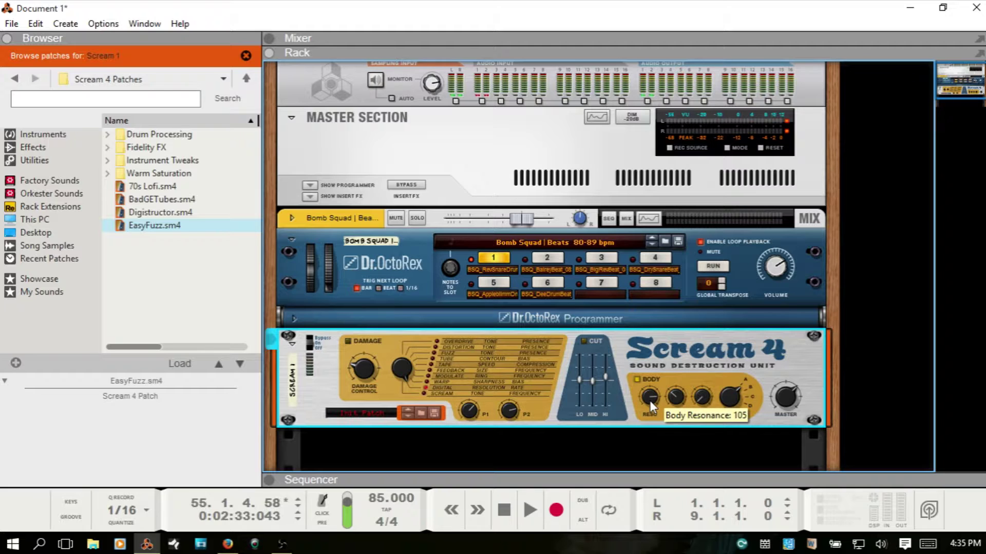
{"action": "left_click_drag", "start_coordinate": [650, 397], "coordinate": [658, 436]}
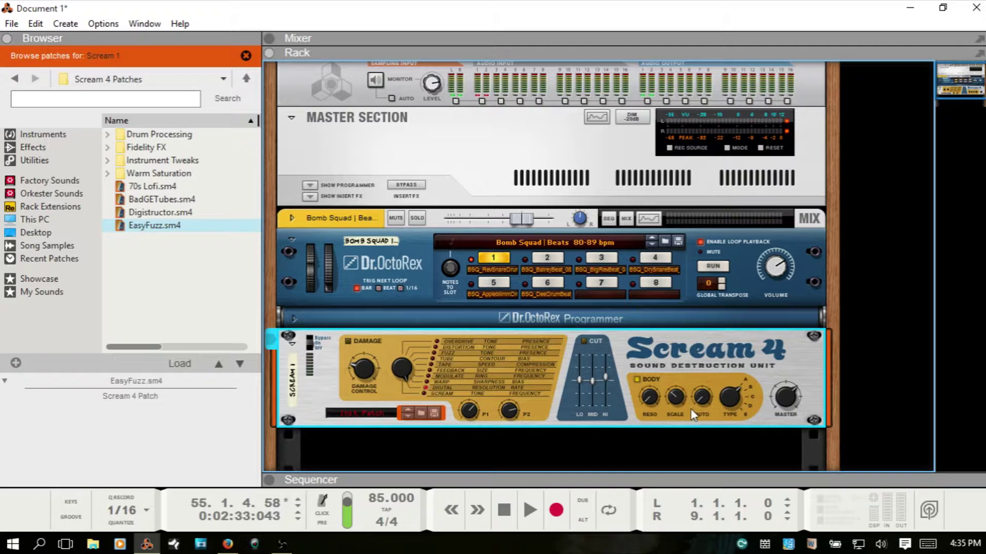
{"action": "mouse_move", "coordinate": [678, 405]}
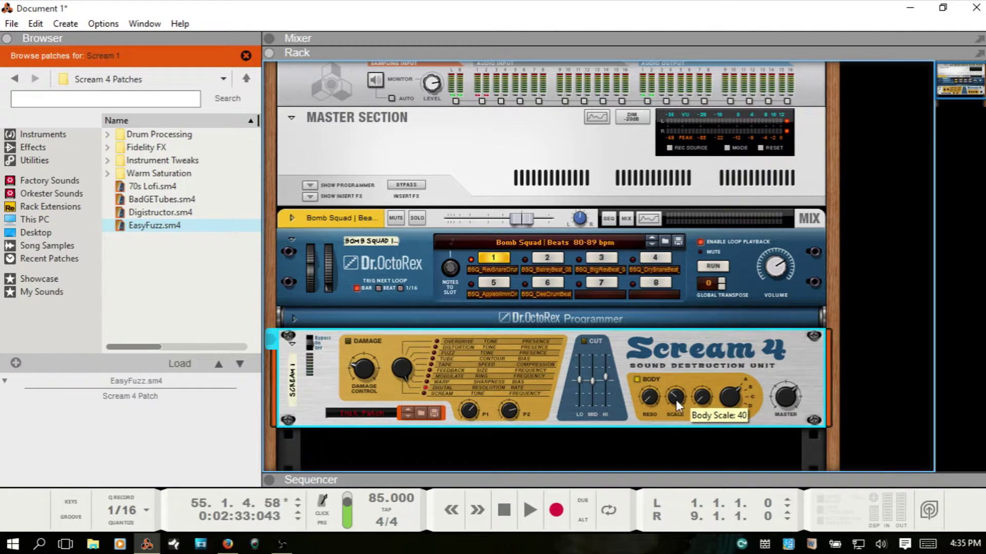
{"action": "left_click_drag", "start_coordinate": [675, 400], "coordinate": [678, 353]}
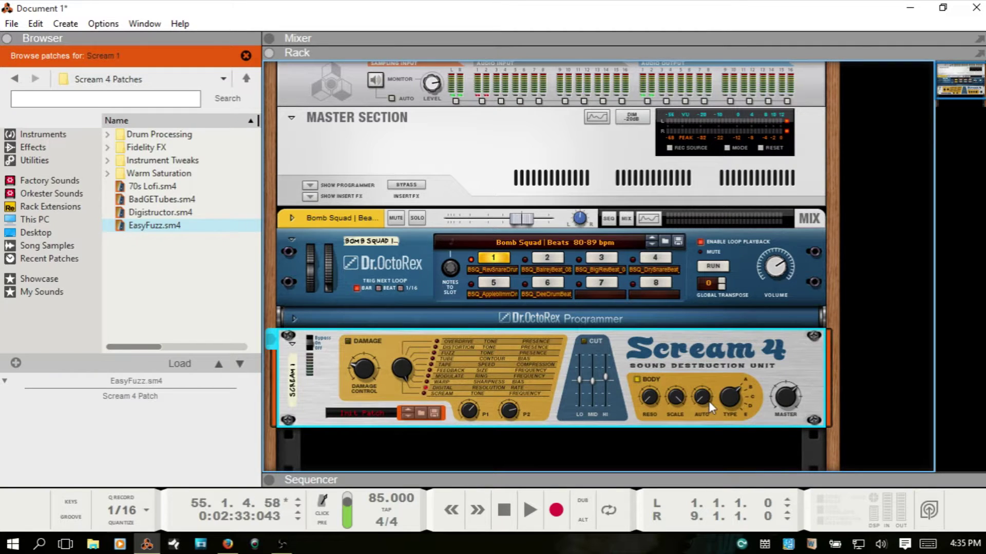
{"action": "mouse_move", "coordinate": [709, 401]}
Play the loop with Body enabled, adjust Damage Control, and raise Dr. OctoRex's master volume
{"action": "key", "text": "space"}
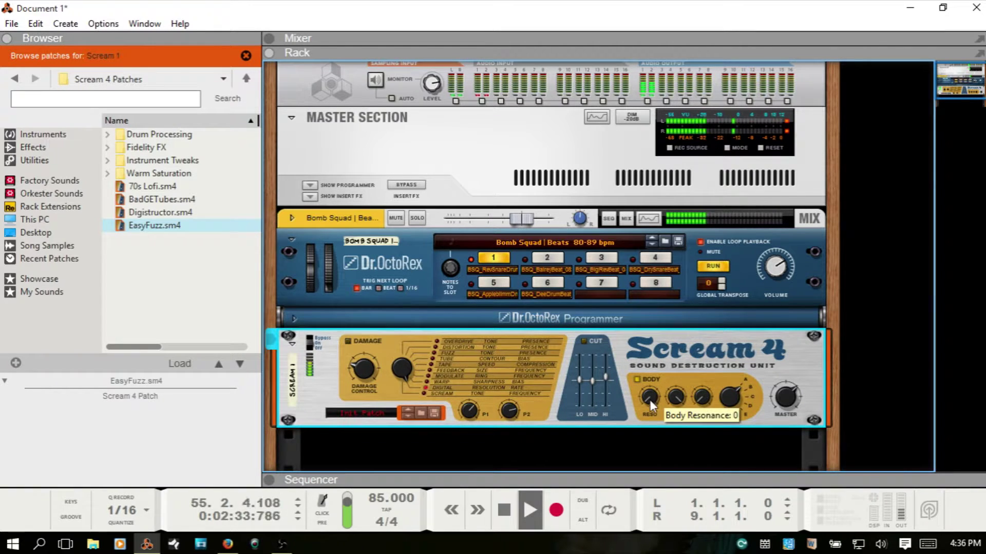
{"action": "mouse_move", "coordinate": [357, 373]}
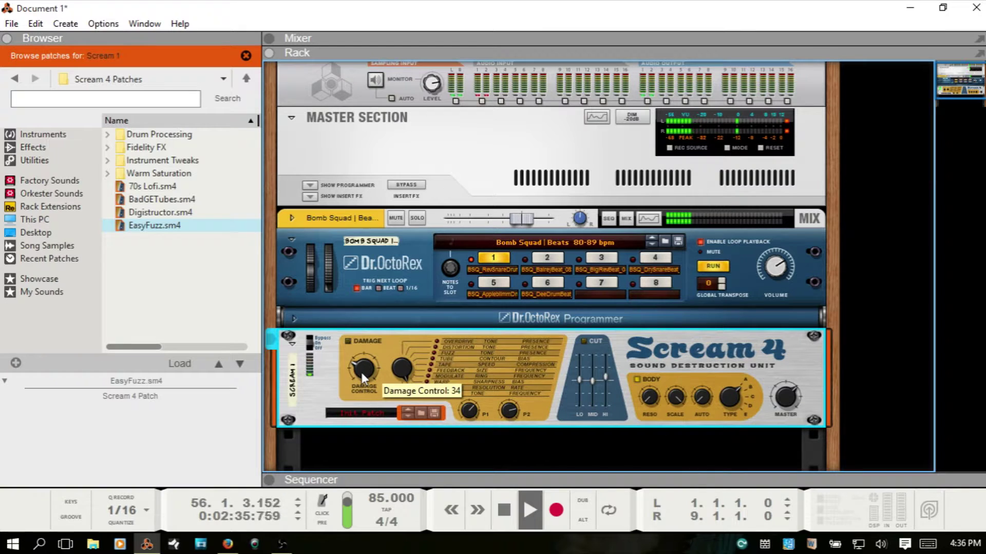
{"action": "mouse_move", "coordinate": [360, 370]}
{"action": "left_mouse_down"}
{"action": "mouse_move", "coordinate": [370, 363]}
{"action": "mouse_move", "coordinate": [364, 372]}
{"action": "mouse_move", "coordinate": [363, 357]}
{"action": "left_mouse_up"}
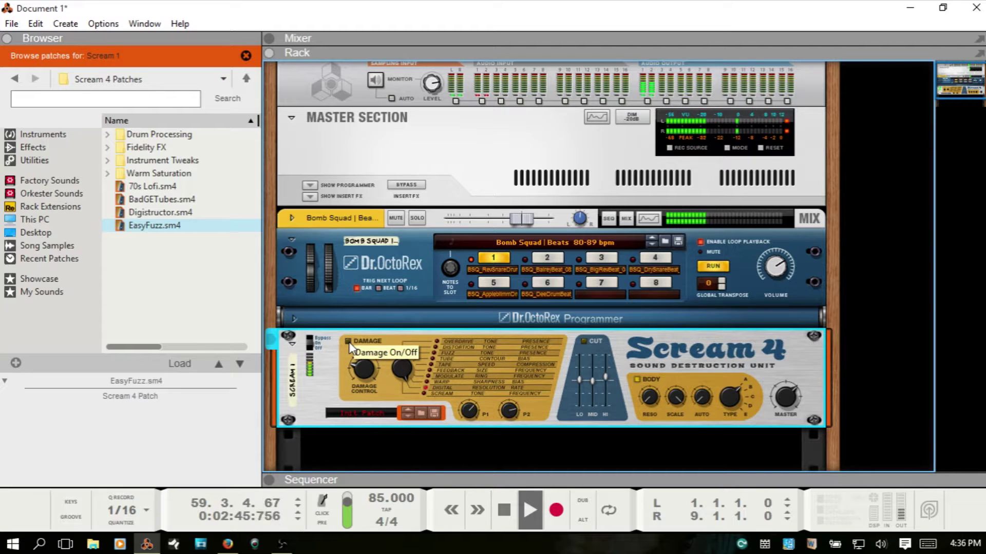
{"action": "left_click", "coordinate": [777, 271]}
{"action": "left_click_drag", "start_coordinate": [777, 271], "coordinate": [778, 265]}
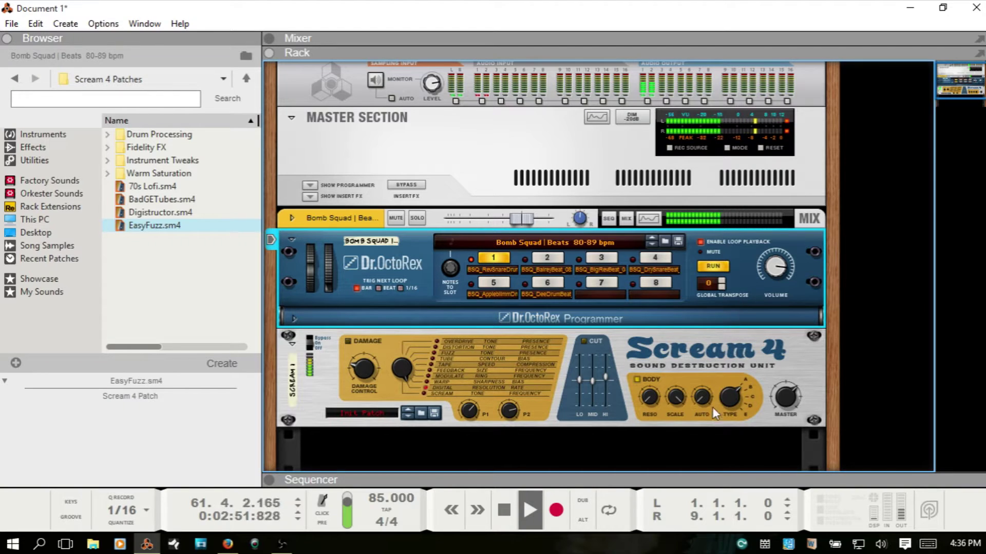
Raise Body resonance to 127, sweep it during playback, and vary Body scale
{"action": "left_click_drag", "start_coordinate": [650, 400], "coordinate": [655, 355]}
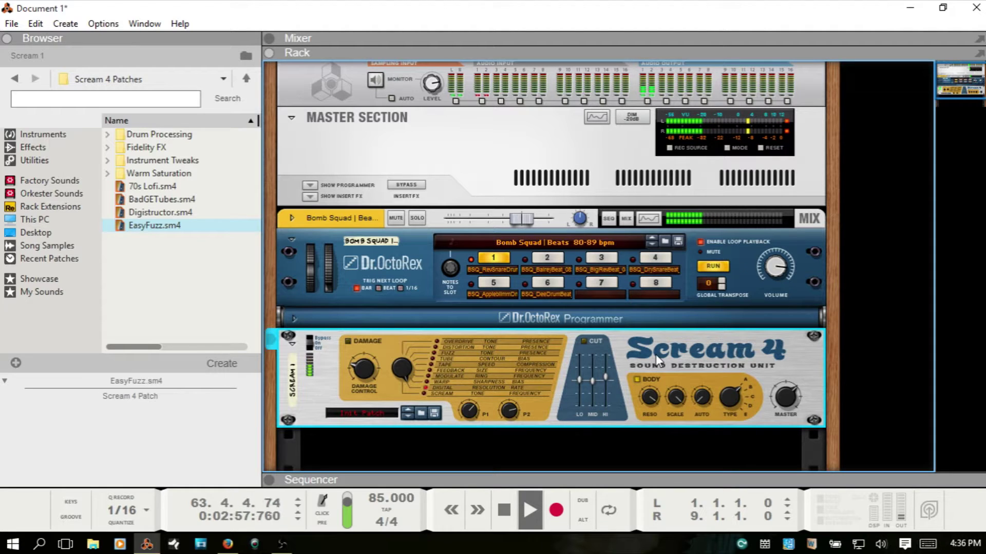
{"action": "mouse_move", "coordinate": [651, 403]}
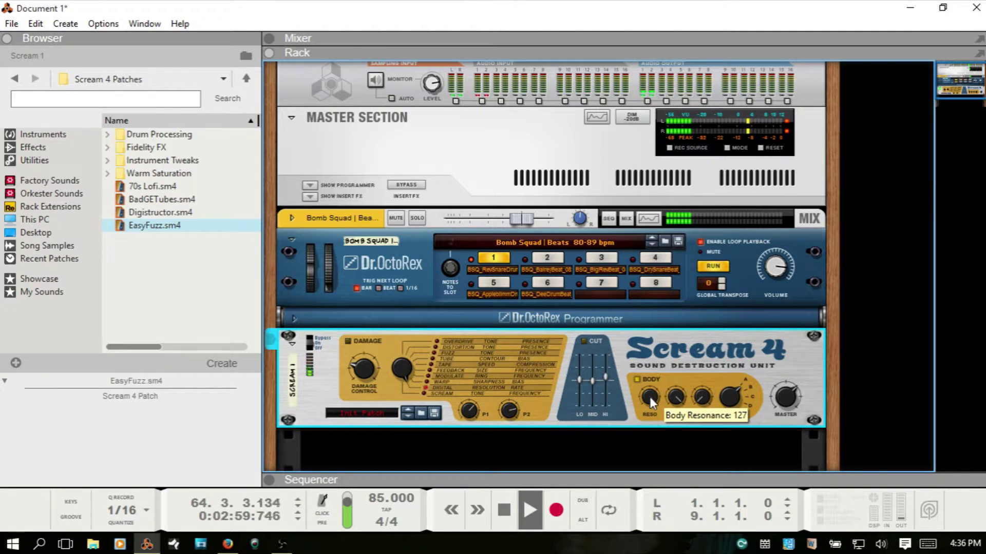
{"action": "left_click_drag", "start_coordinate": [650, 396], "coordinate": [699, 400]}
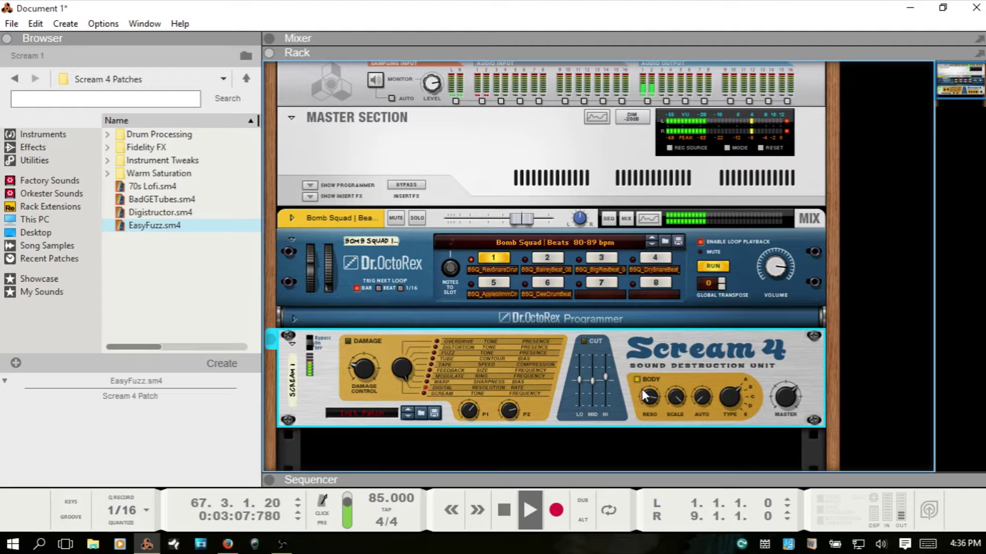
{"action": "left_click_drag", "start_coordinate": [646, 396], "coordinate": [648, 403]}
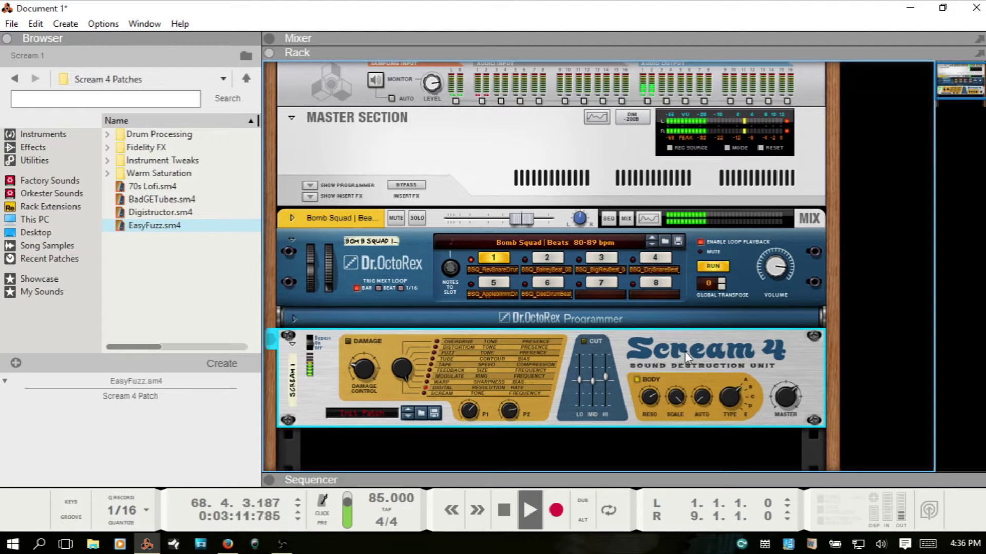
{"action": "mouse_move", "coordinate": [674, 395]}
{"action": "left_mouse_down"}
{"action": "mouse_move", "coordinate": [683, 430]}
{"action": "mouse_move", "coordinate": [678, 380]}
{"action": "mouse_move", "coordinate": [676, 409]}
{"action": "mouse_move", "coordinate": [678, 397]}
{"action": "mouse_move", "coordinate": [655, 397]}
{"action": "left_mouse_up"}
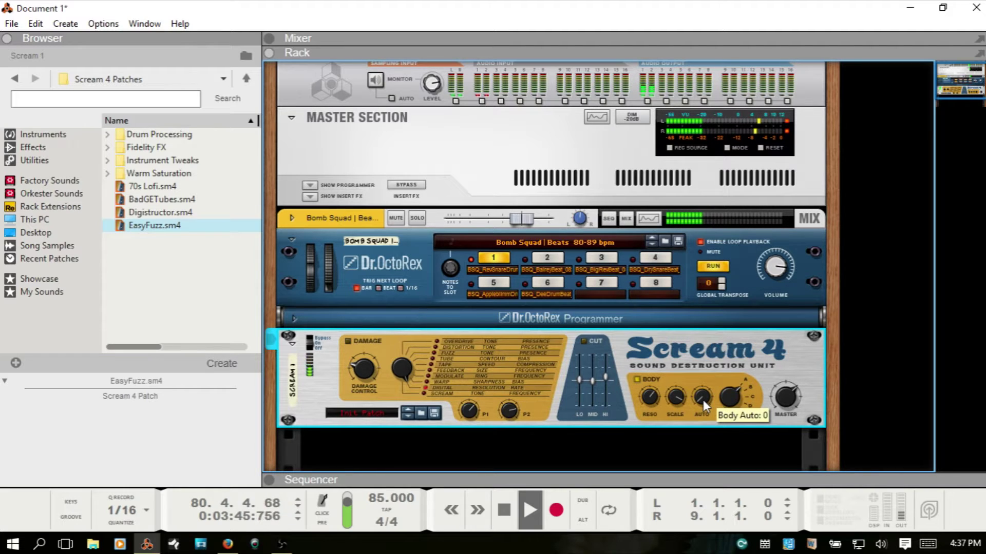
Raise Body Auto to 93 while the loop plays
{"action": "left_click_drag", "start_coordinate": [703, 400], "coordinate": [702, 367]}
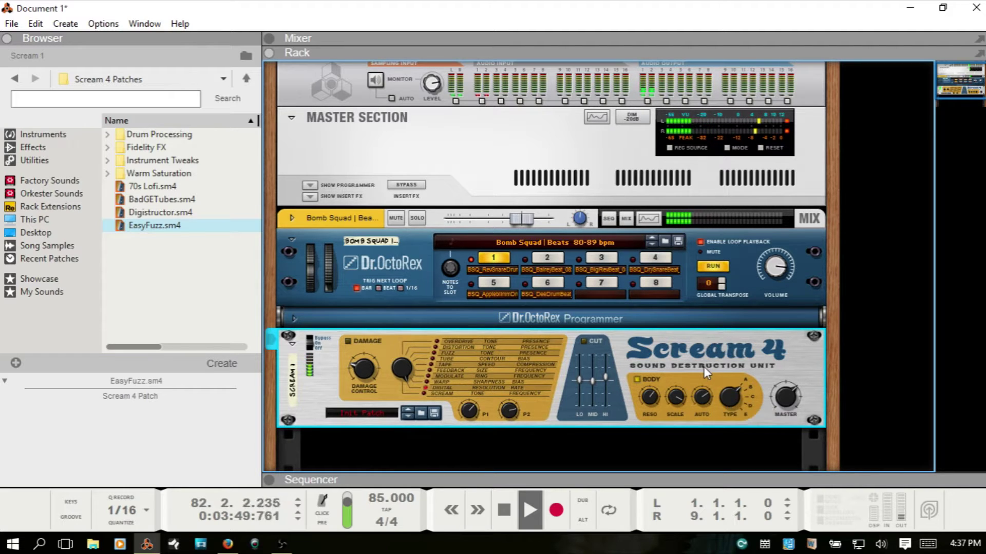
{"action": "mouse_move", "coordinate": [705, 395]}
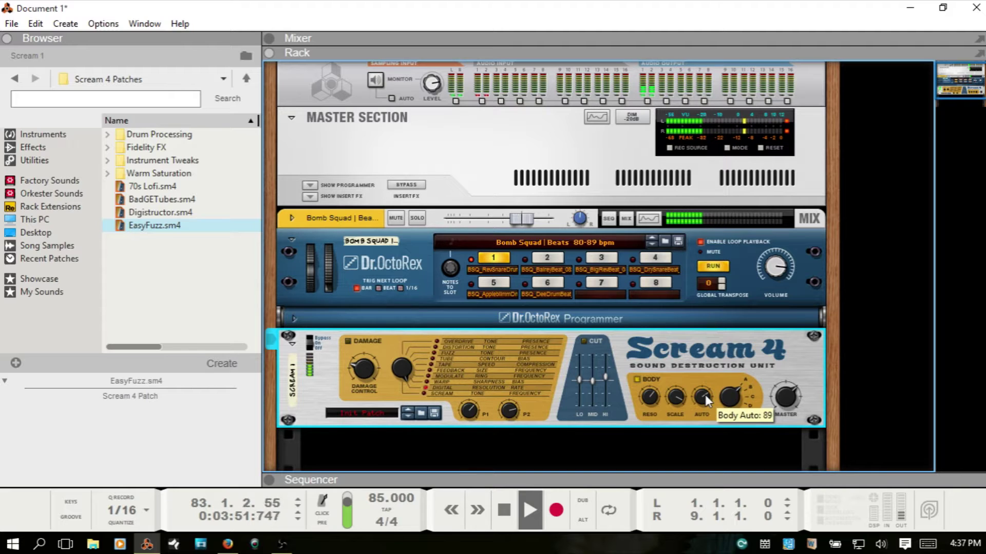
{"action": "scroll", "coordinate": [702, 397], "scroll_direction": "up", "scroll_amount": 2}
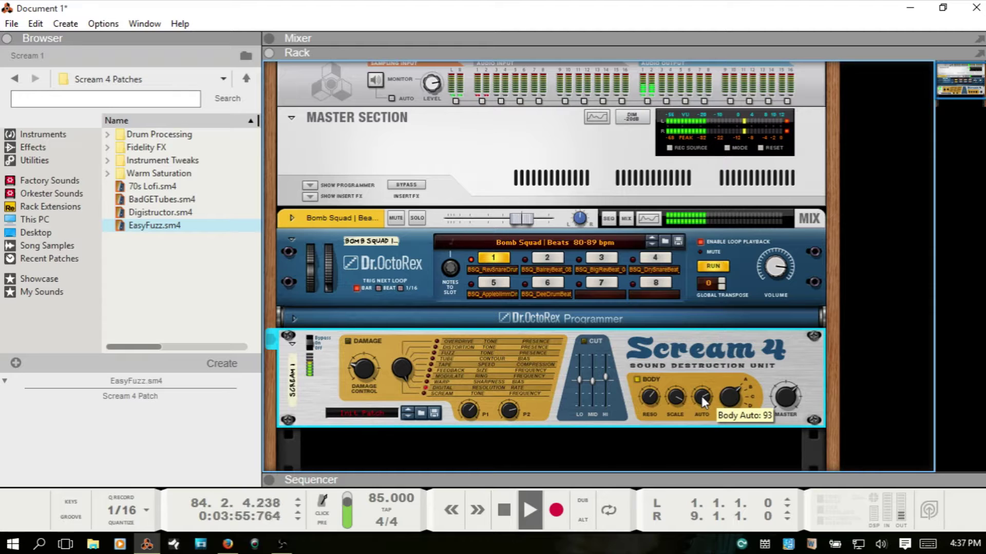
{"action": "scroll", "coordinate": [704, 395], "scroll_direction": "up", "scroll_amount": 3}
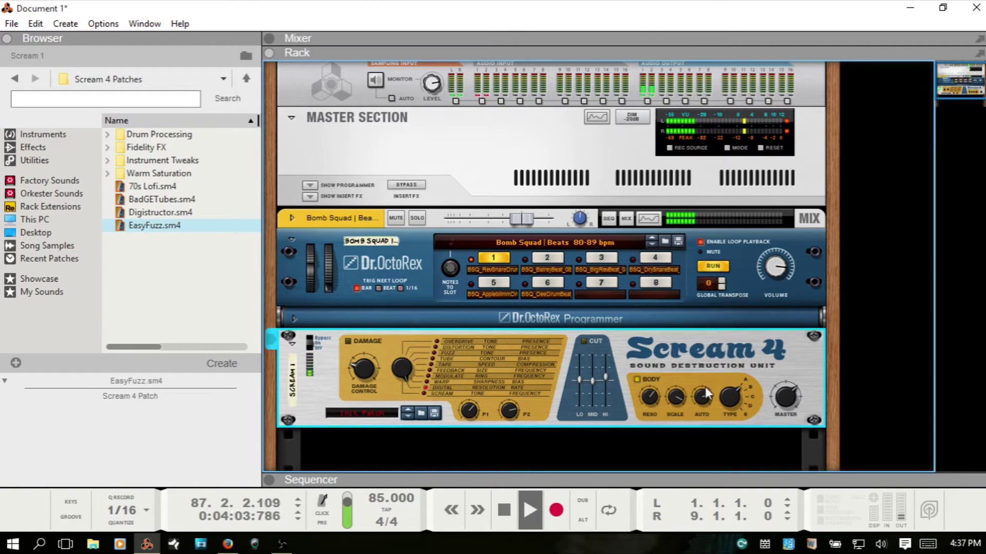
Turn Body Auto up to 127 and vary Dr. OctoRex's master level from 125 down to 67
{"action": "left_click", "coordinate": [774, 272]}
{"action": "left_click_drag", "start_coordinate": [775, 272], "coordinate": [776, 269]}
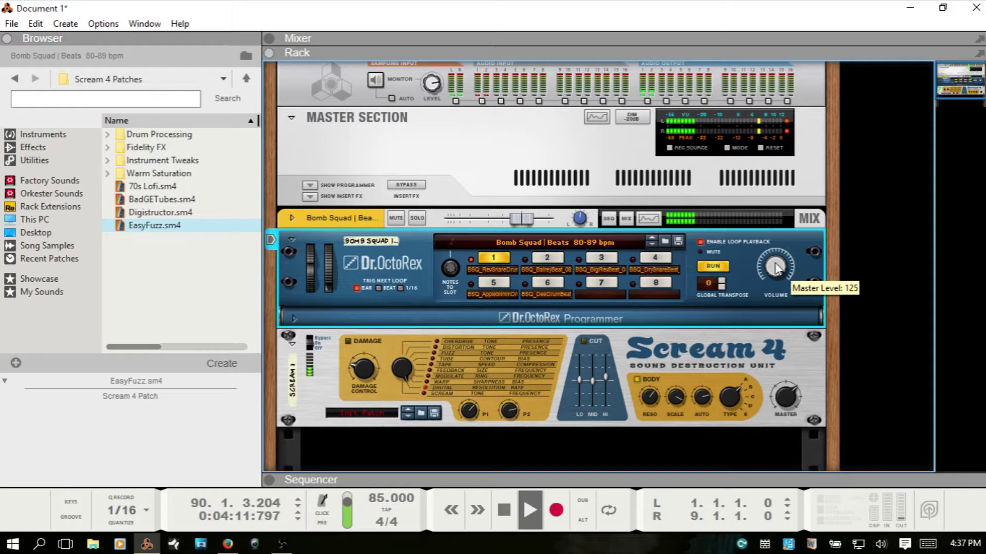
{"action": "left_click_drag", "start_coordinate": [701, 399], "coordinate": [711, 364]}
{"action": "left_click_drag", "start_coordinate": [770, 269], "coordinate": [773, 280]}
{"action": "scroll", "coordinate": [773, 280], "scroll_direction": "down", "scroll_amount": 2}
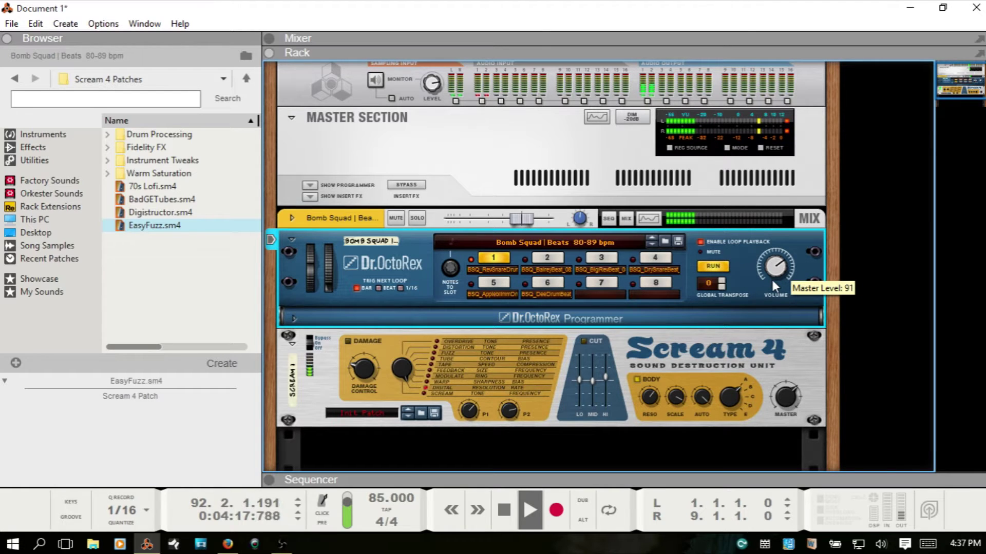
{"action": "mouse_move", "coordinate": [773, 280]}
{"action": "left_mouse_down"}
{"action": "mouse_move", "coordinate": [775, 268]}
{"action": "mouse_move", "coordinate": [776, 293]}
{"action": "mouse_move", "coordinate": [774, 277]}
{"action": "left_mouse_up"}
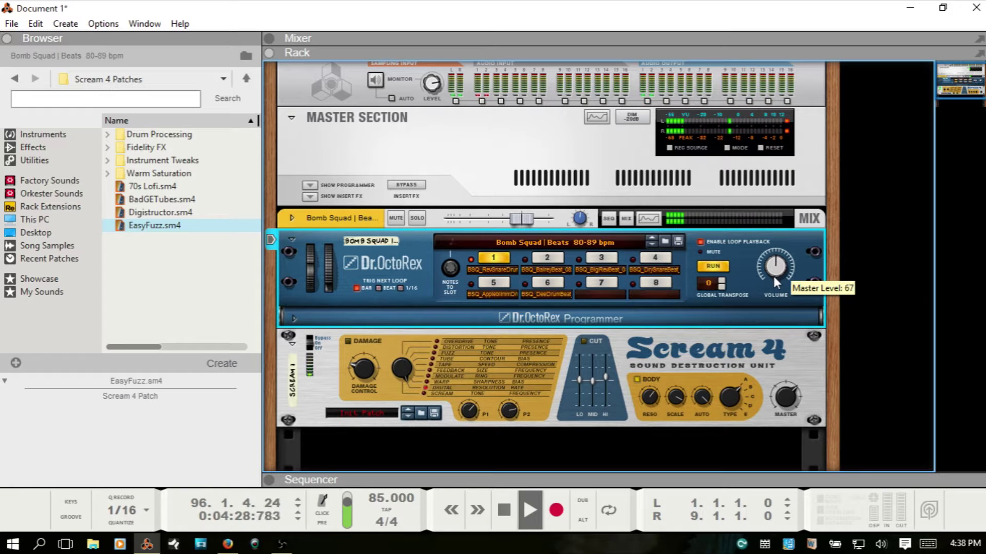
Turn the Damage section back on with the Digital type, adjust resolution (P1) and rate (P2), and increase Damage Control
{"action": "left_click", "coordinate": [366, 370]}
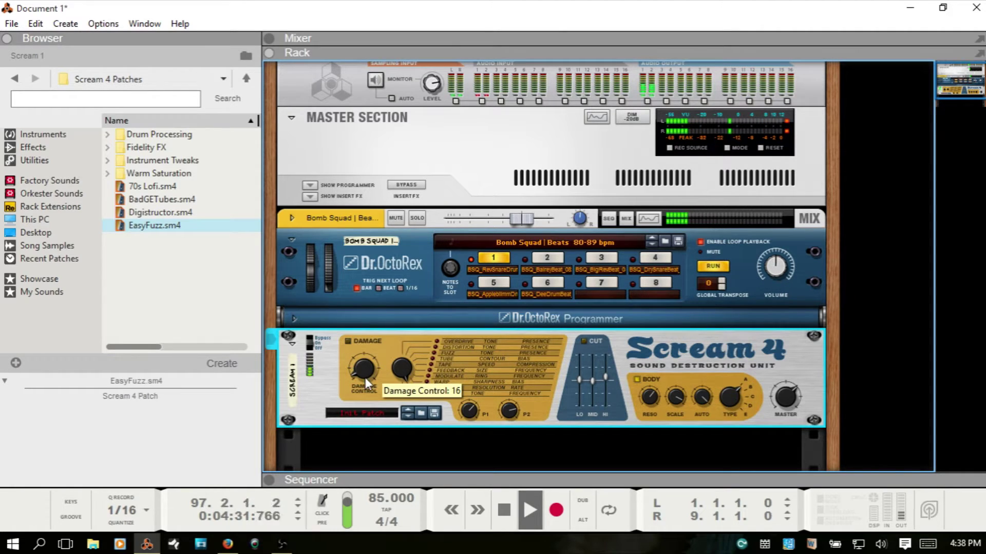
{"action": "left_click", "coordinate": [350, 343]}
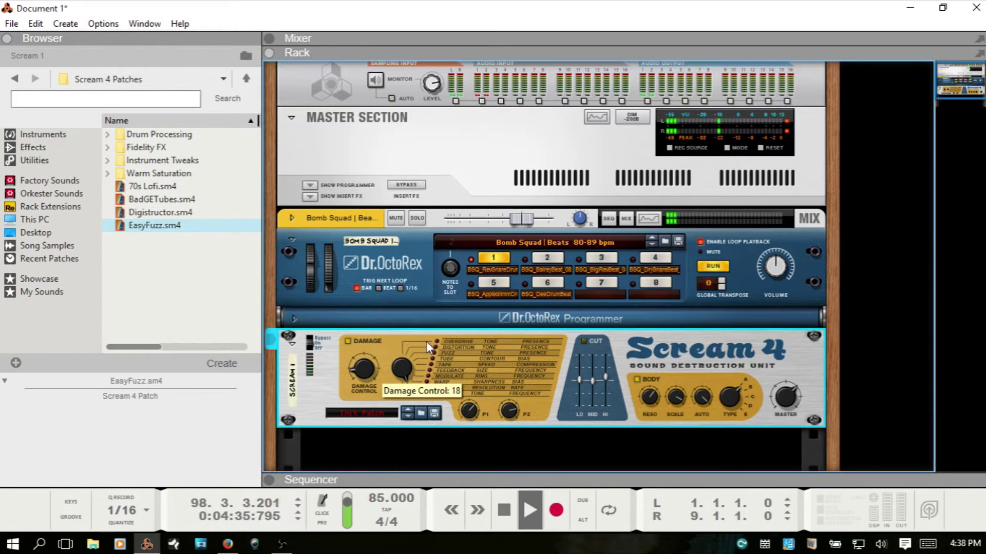
{"action": "left_click_drag", "start_coordinate": [459, 398], "coordinate": [455, 359]}
{"action": "left_click_drag", "start_coordinate": [516, 409], "coordinate": [509, 393]}
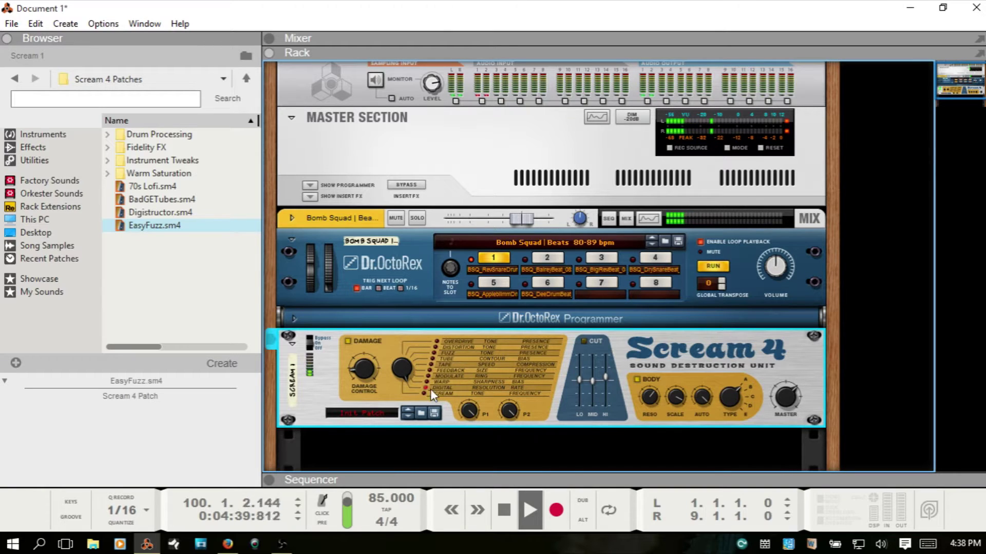
{"action": "left_click_drag", "start_coordinate": [375, 377], "coordinate": [367, 361]}
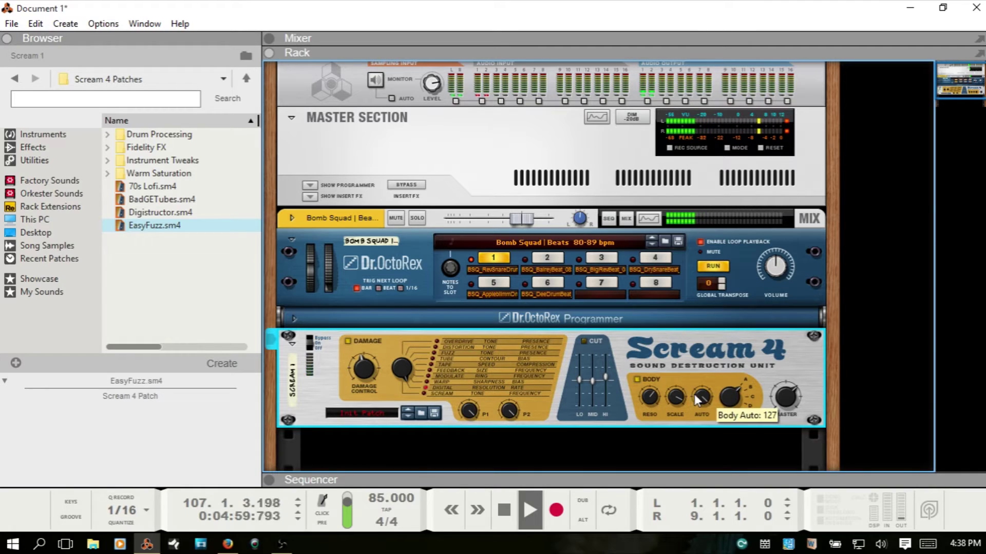
Vary Body Auto, lower Damage Control to 54, and stop the loop
{"action": "left_click_drag", "start_coordinate": [702, 395], "coordinate": [678, 409]}
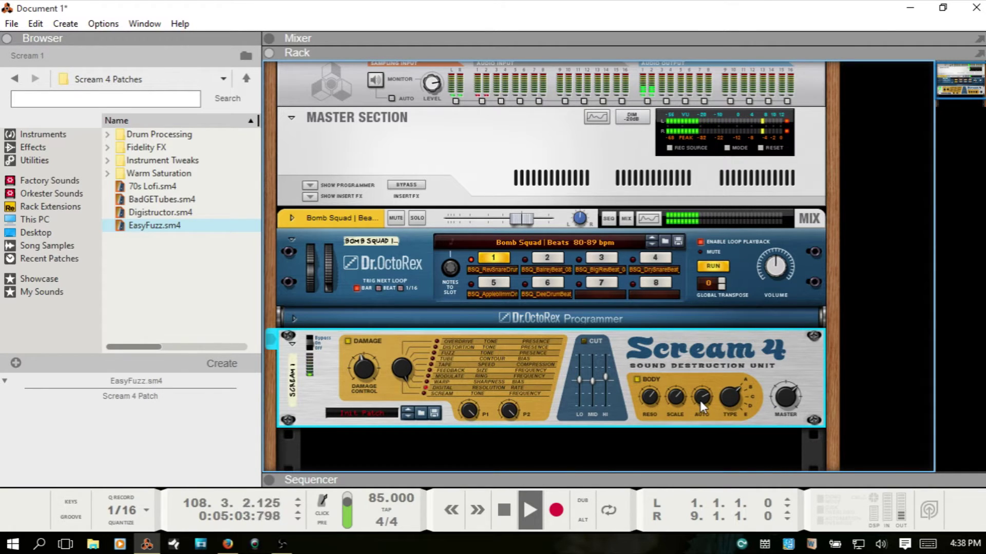
{"action": "mouse_move", "coordinate": [362, 367]}
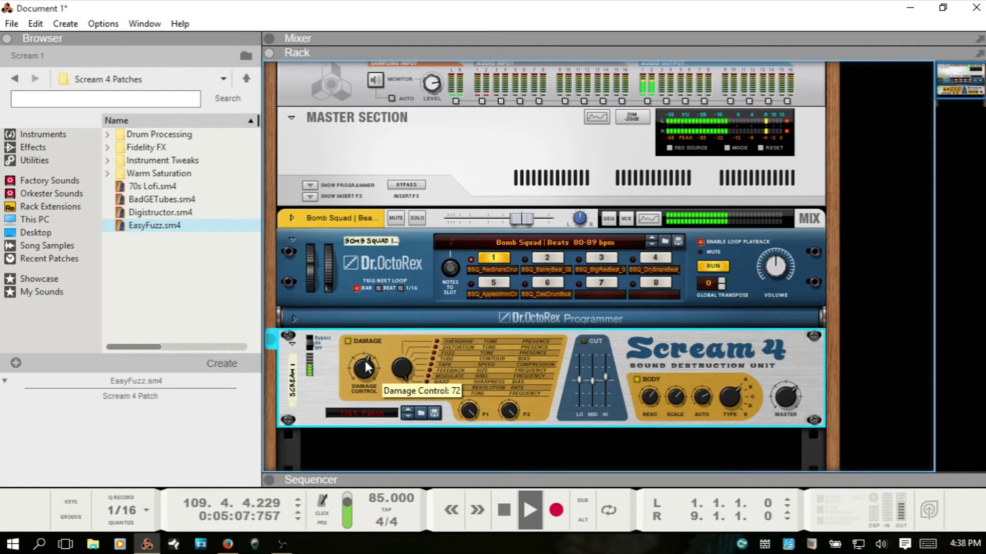
{"action": "mouse_move", "coordinate": [364, 361]}
{"action": "left_mouse_down"}
{"action": "mouse_move", "coordinate": [366, 374]}
{"action": "mouse_move", "coordinate": [367, 366]}
{"action": "left_mouse_up"}
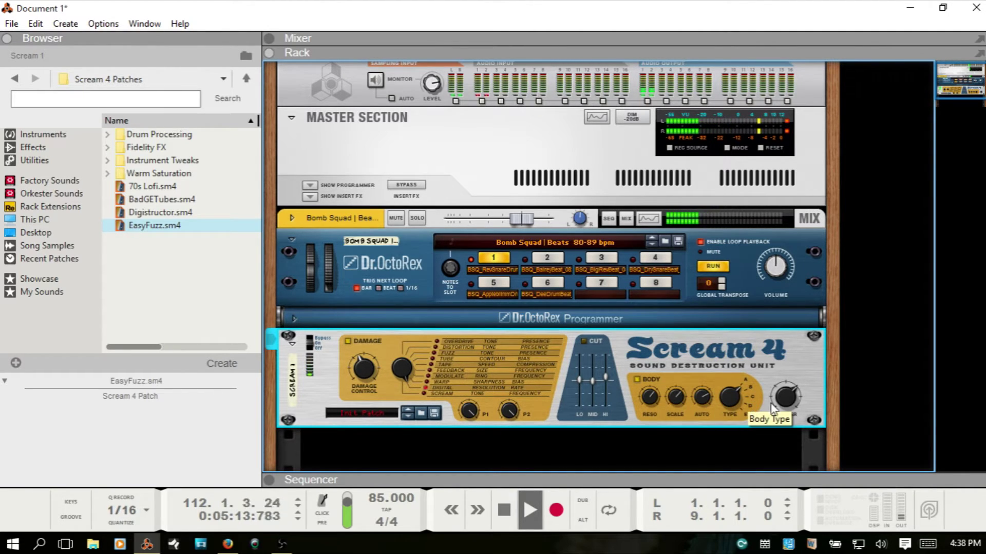
{"action": "key", "text": "space"}
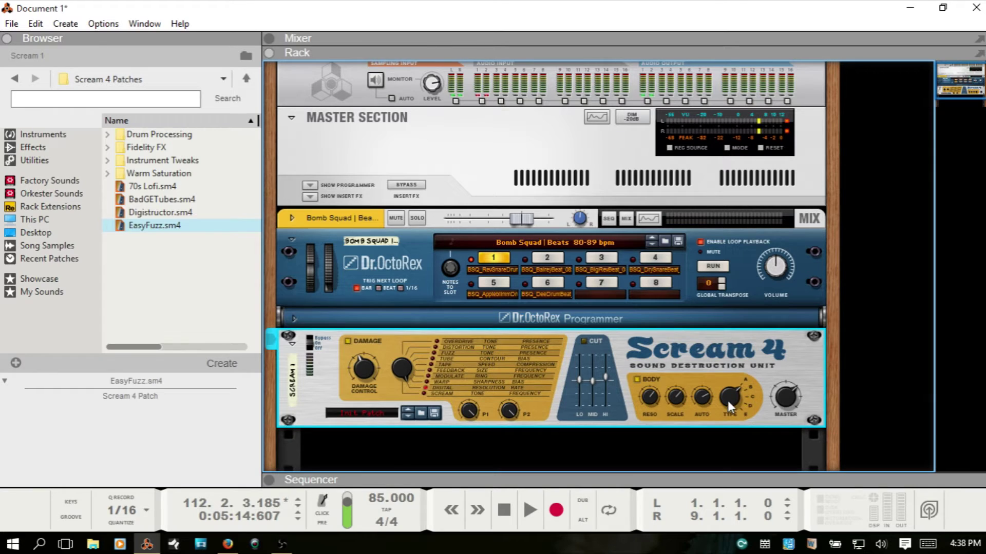
Restart the loop with Body scale at 65, adjust Body resonance, and lower Damage Control further
{"action": "key", "text": "space"}
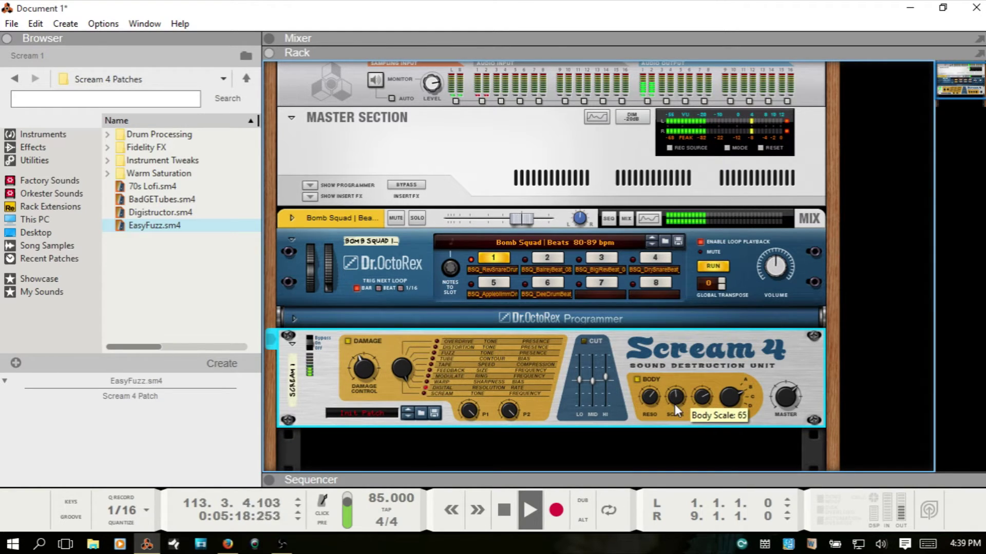
{"action": "mouse_move", "coordinate": [650, 403]}
{"action": "left_click_drag", "start_coordinate": [650, 395], "coordinate": [702, 395]}
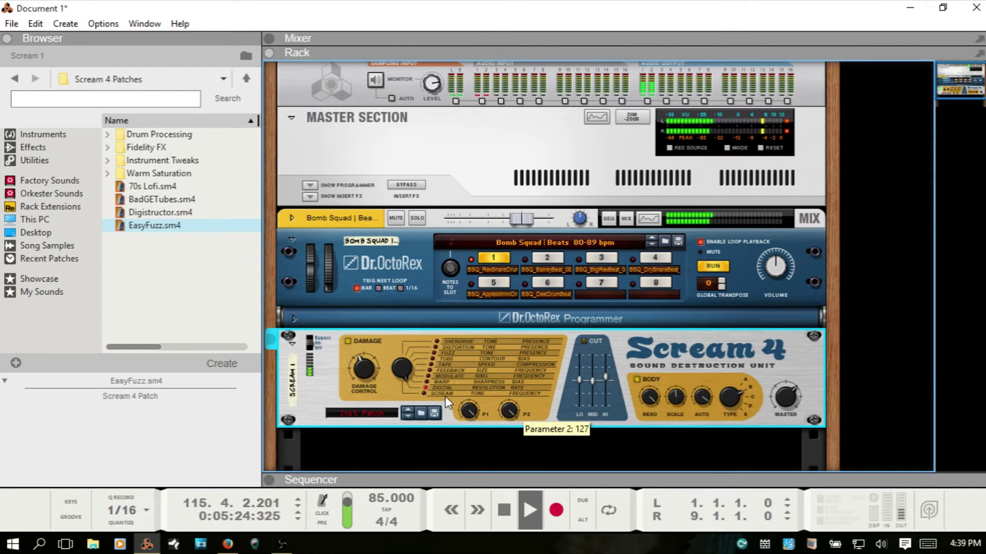
{"action": "mouse_move", "coordinate": [365, 370]}
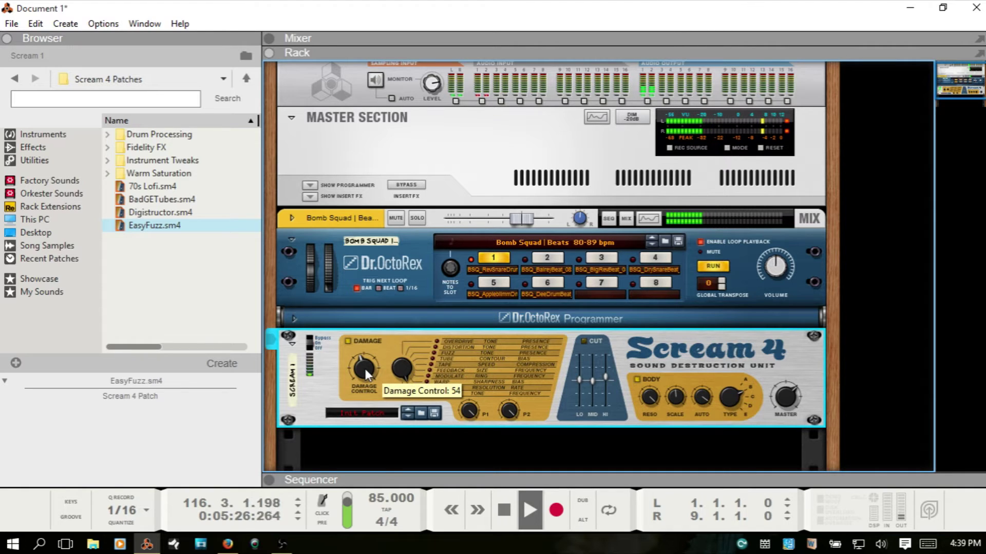
{"action": "left_click_drag", "start_coordinate": [364, 366], "coordinate": [376, 374]}
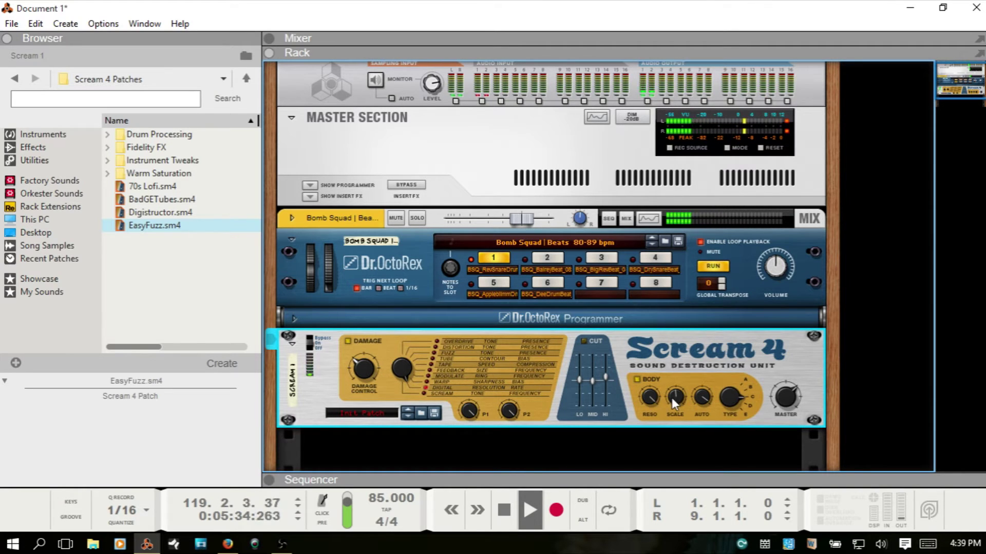
Raise Body scale, sweep Body resonance down to 60 and back up, and increase Damage Control during playback
{"action": "left_click_drag", "start_coordinate": [672, 398], "coordinate": [717, 438]}
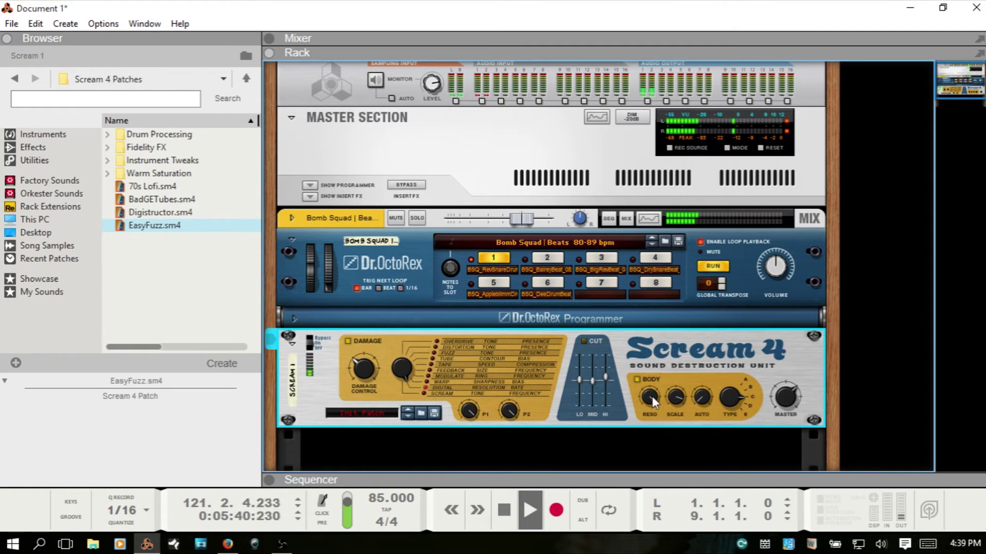
{"action": "left_click_drag", "start_coordinate": [652, 397], "coordinate": [652, 422]}
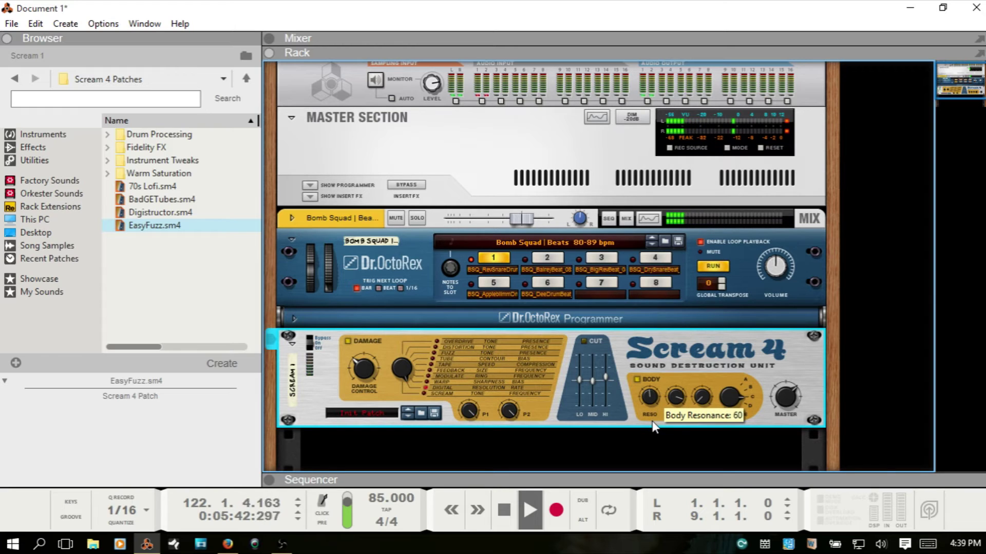
{"action": "mouse_move", "coordinate": [368, 357]}
{"action": "left_mouse_down"}
{"action": "mouse_move", "coordinate": [366, 371]}
{"action": "mouse_move", "coordinate": [366, 362]}
{"action": "left_mouse_up"}
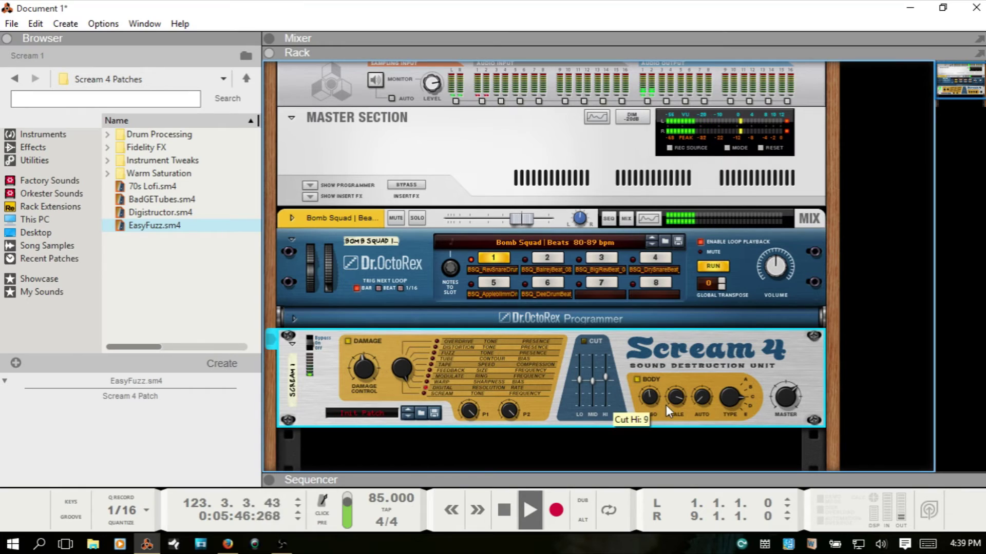
{"action": "left_click_drag", "start_coordinate": [646, 399], "coordinate": [657, 348]}
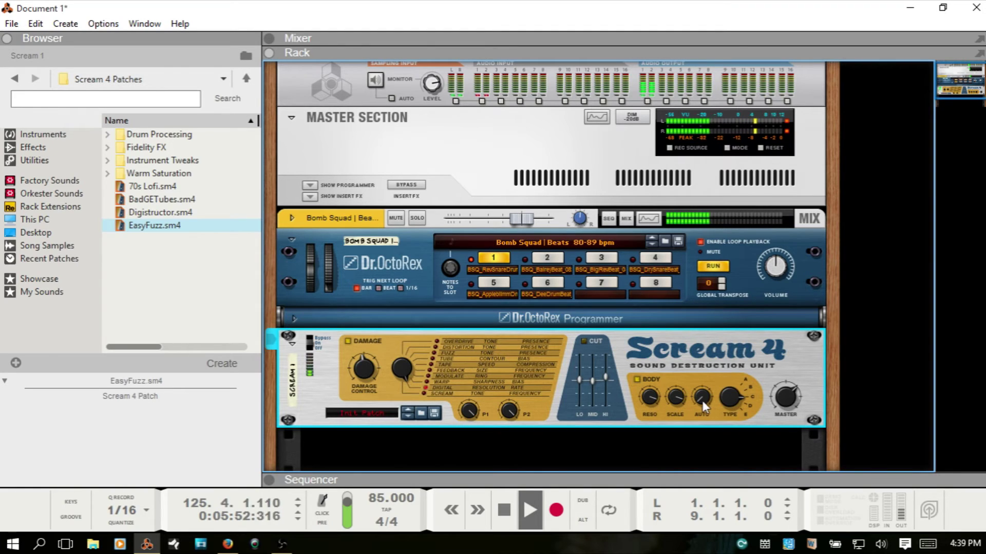
Sweep Body Auto between 127 and 73 while varying Body scale during playback
{"action": "left_click_drag", "start_coordinate": [701, 402], "coordinate": [701, 439]}
{"action": "left_click_drag", "start_coordinate": [679, 395], "coordinate": [677, 401]}
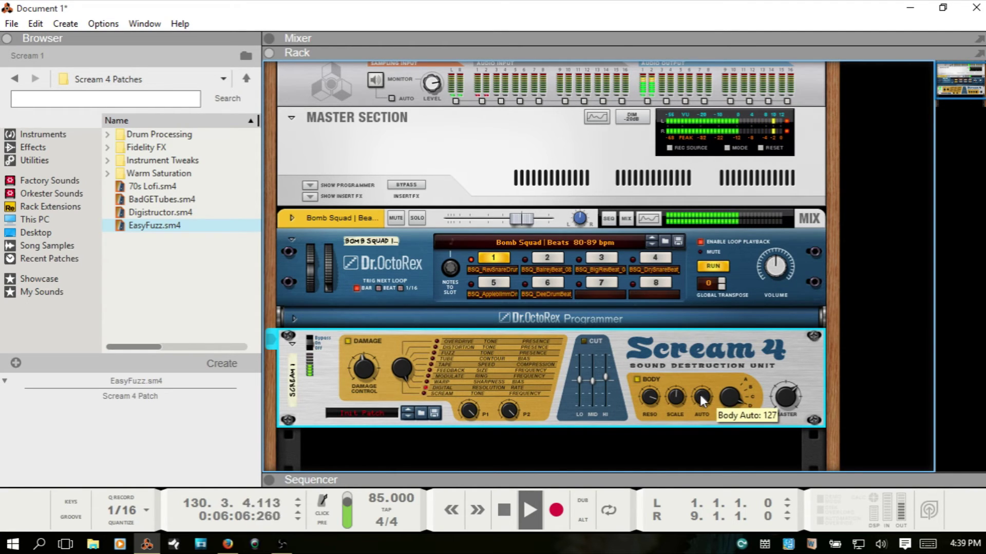
{"action": "left_click_drag", "start_coordinate": [702, 400], "coordinate": [656, 420]}
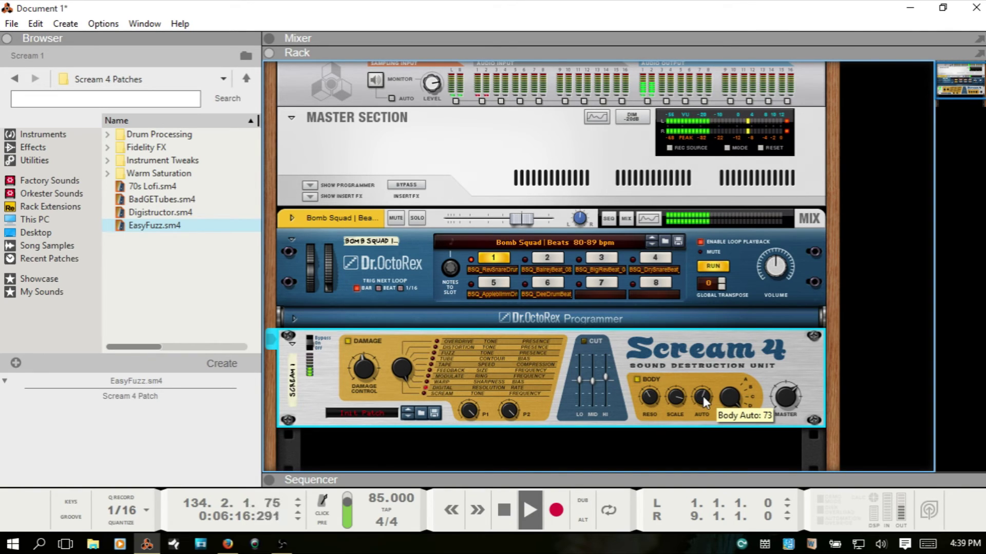
Increase Body Auto, reduce Body scale and resonance, and stop the loop
{"action": "left_click_drag", "start_coordinate": [703, 396], "coordinate": [650, 377]}
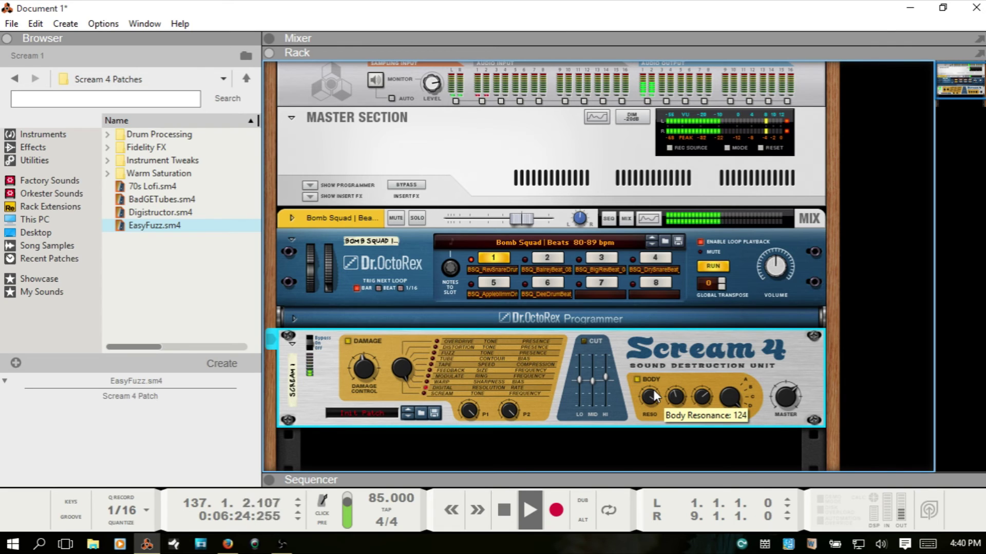
{"action": "left_click_drag", "start_coordinate": [650, 395], "coordinate": [650, 407]}
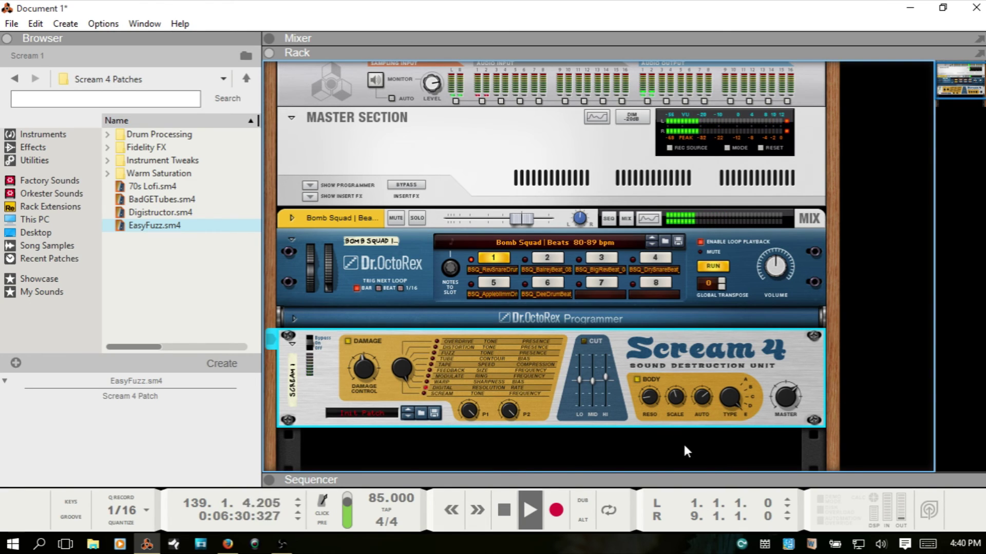
{"action": "key", "text": "space"}
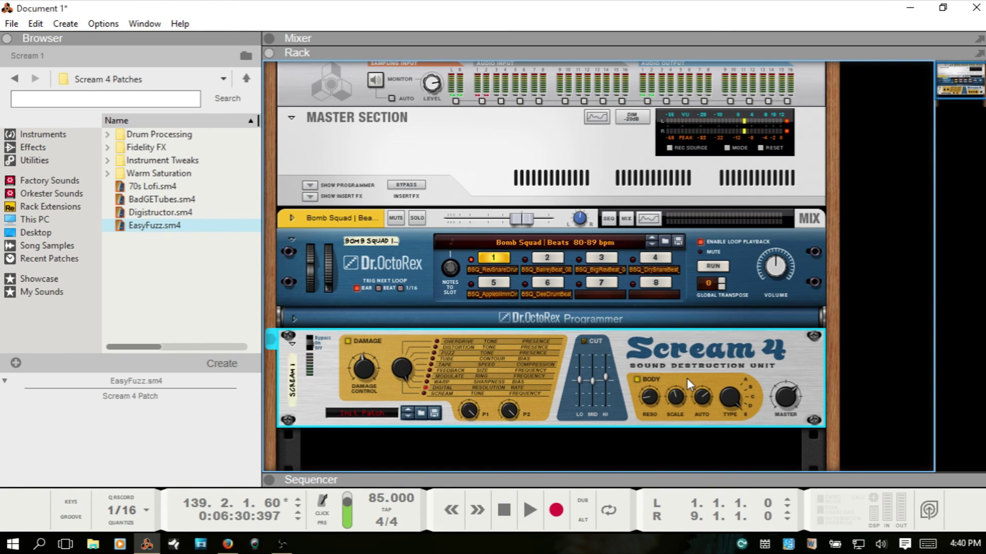